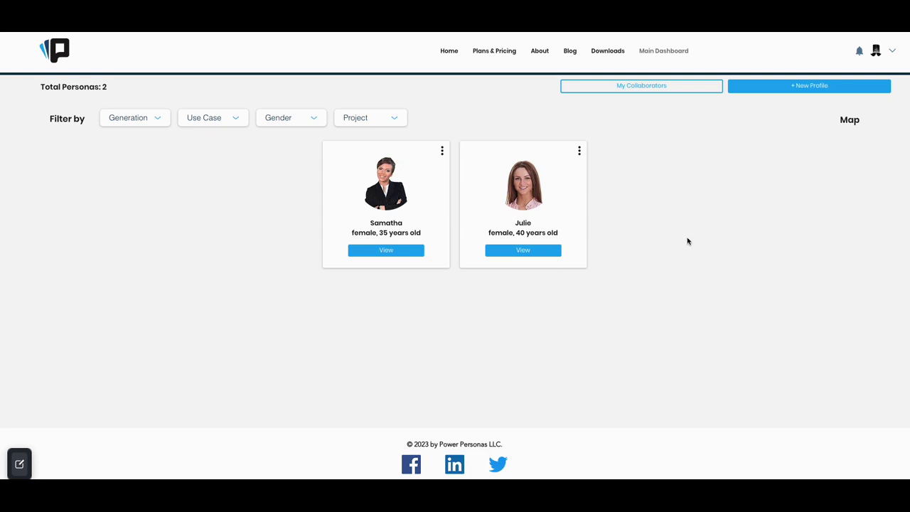
- Open the site's page of downloadable persona guides and worksheets
scroll(686, 240, down, 1)
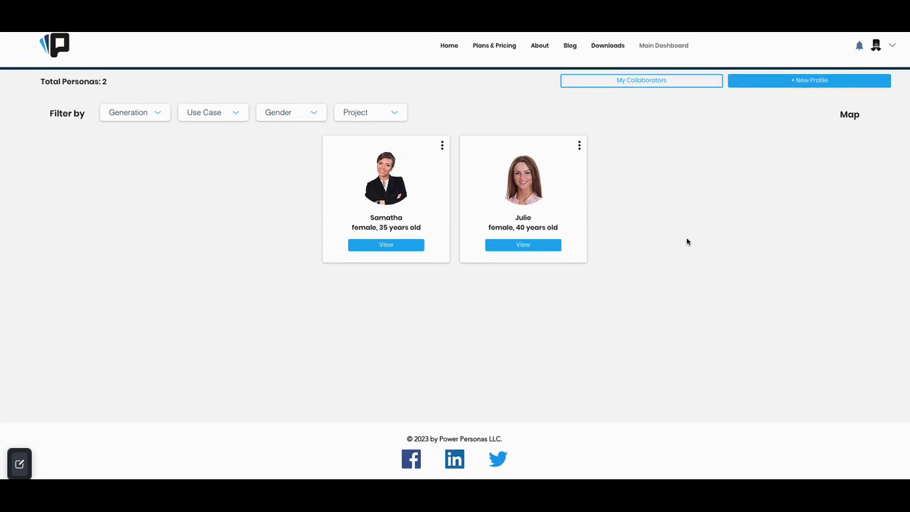
scroll(686, 241, up, 1)
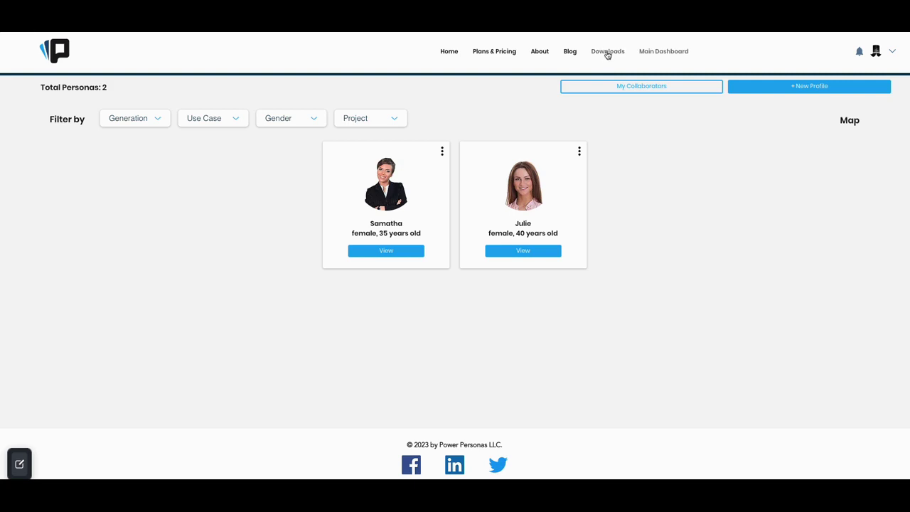
click(607, 54)
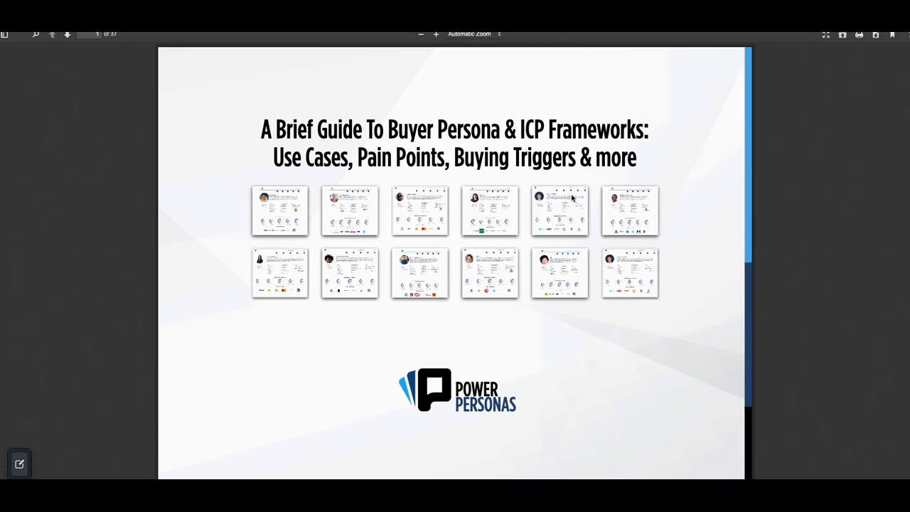
- Read the buyer persona frameworks guide from its cover through the introduction and the "Choosing a framework" overview
scroll(570, 162, down, 3)
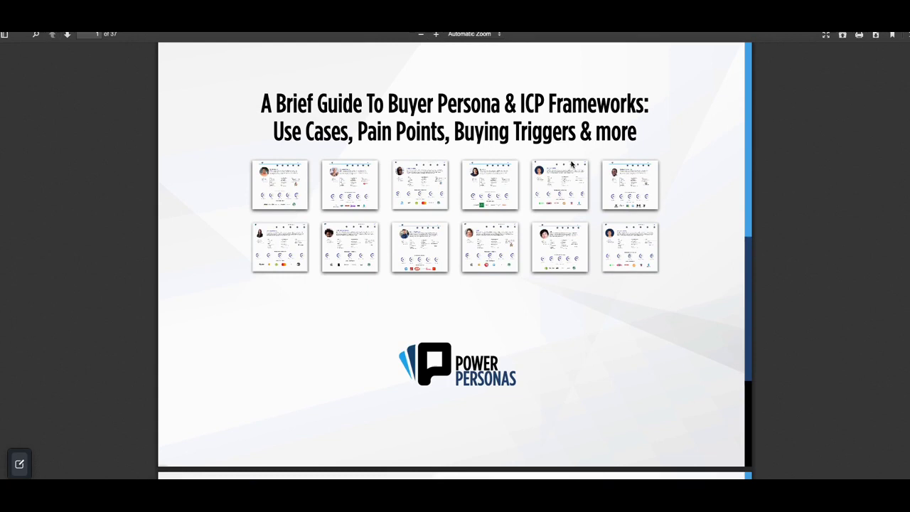
scroll(570, 163, down, 8)
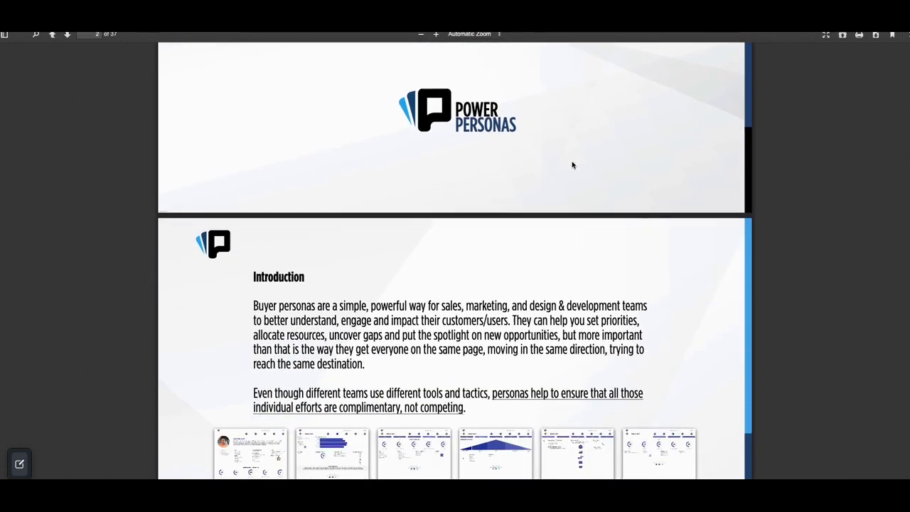
scroll(573, 165, down, 8)
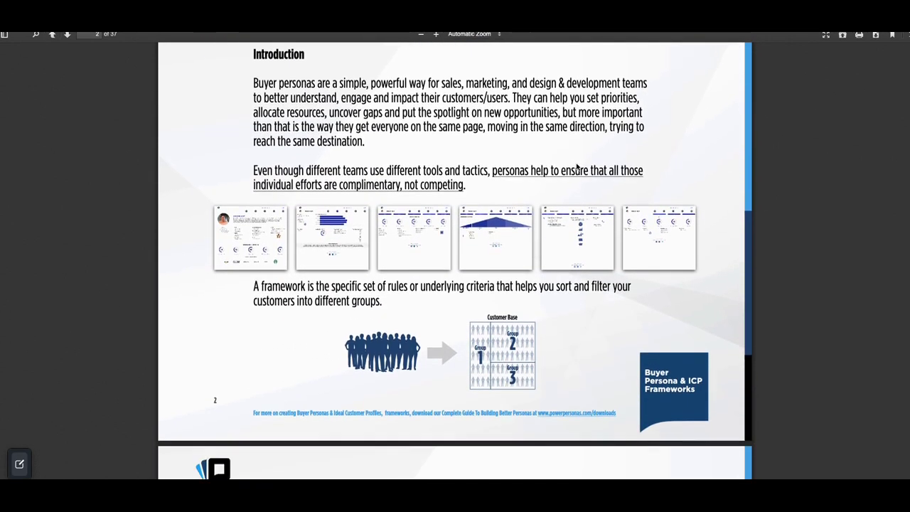
scroll(575, 174, down, 3)
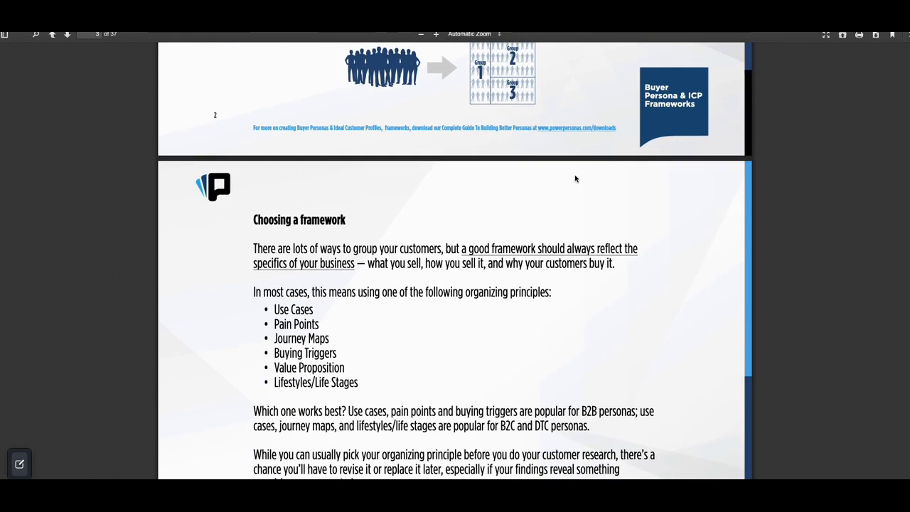
scroll(574, 190, down, 1)
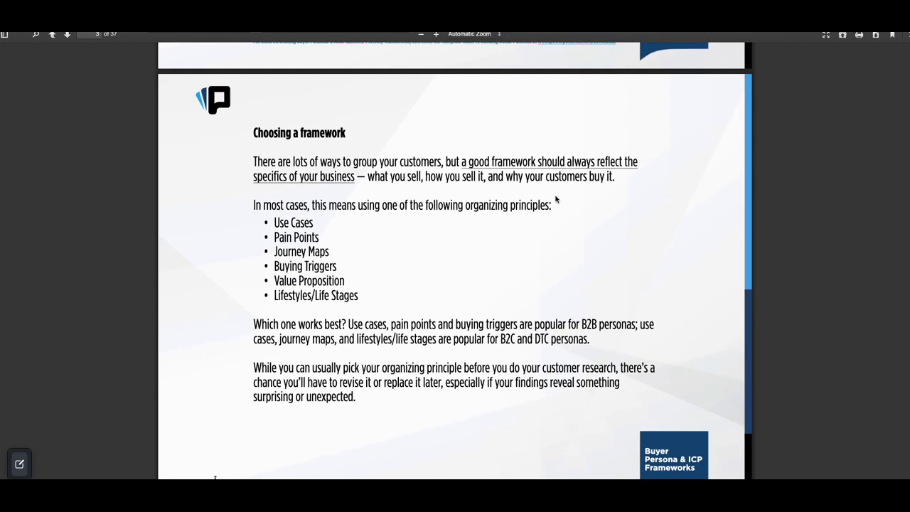
scroll(557, 199, down, 1)
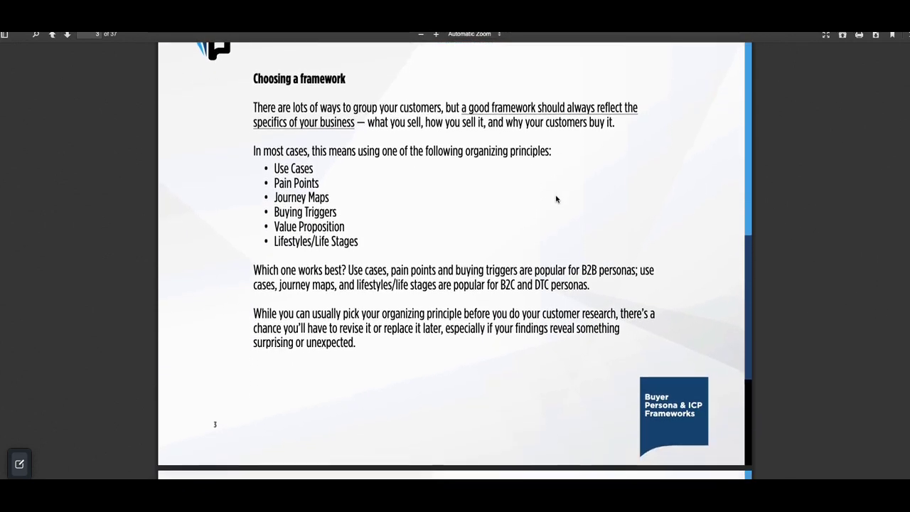
- Review the guide's pages on use cases, pain points, buying triggers and journey maps as organizing principles
scroll(557, 199, down, 2)
scroll(558, 203, down, 9)
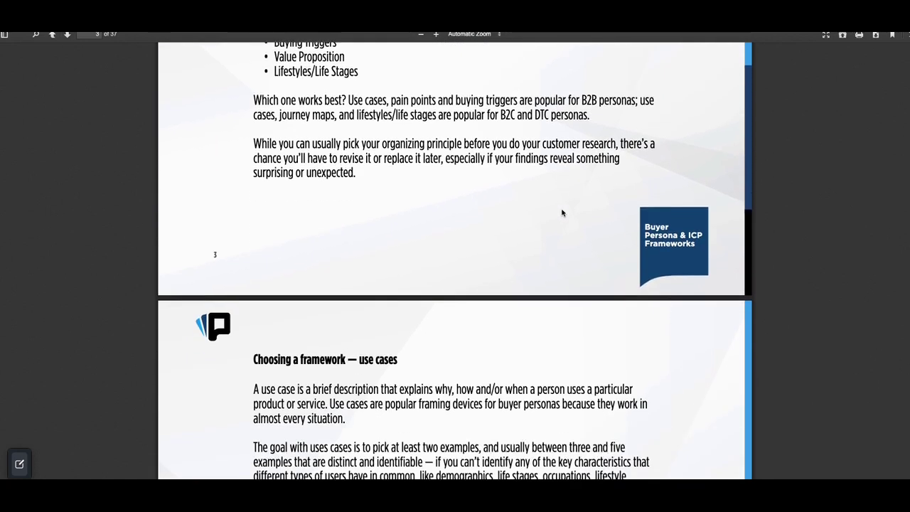
scroll(562, 212, down, 8)
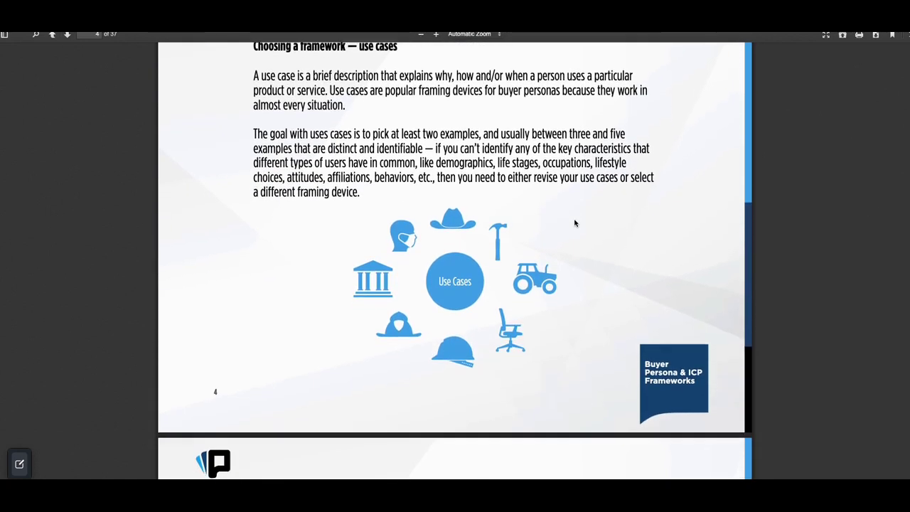
scroll(576, 223, down, 7)
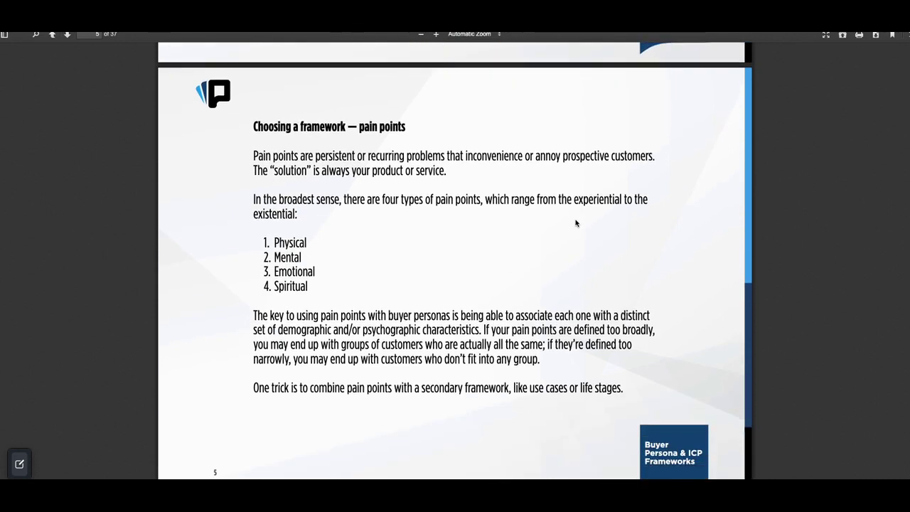
scroll(575, 223, down, 3)
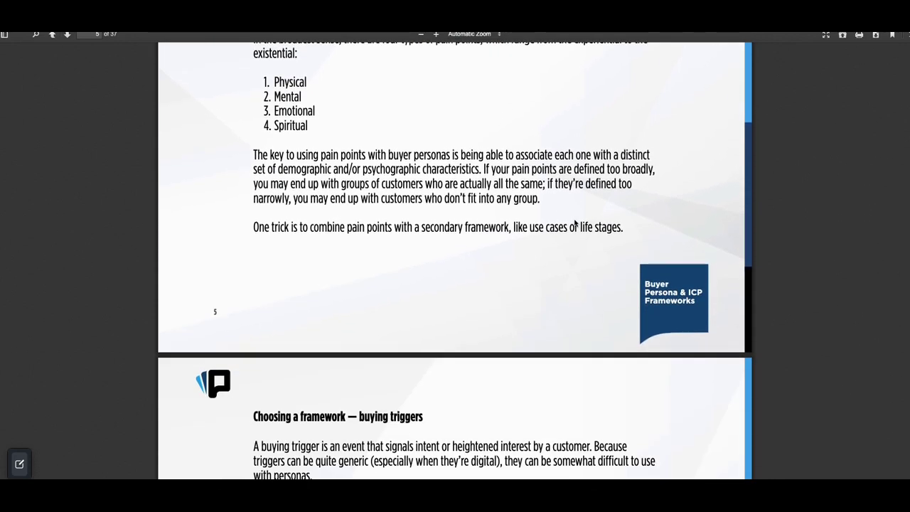
scroll(575, 223, down, 8)
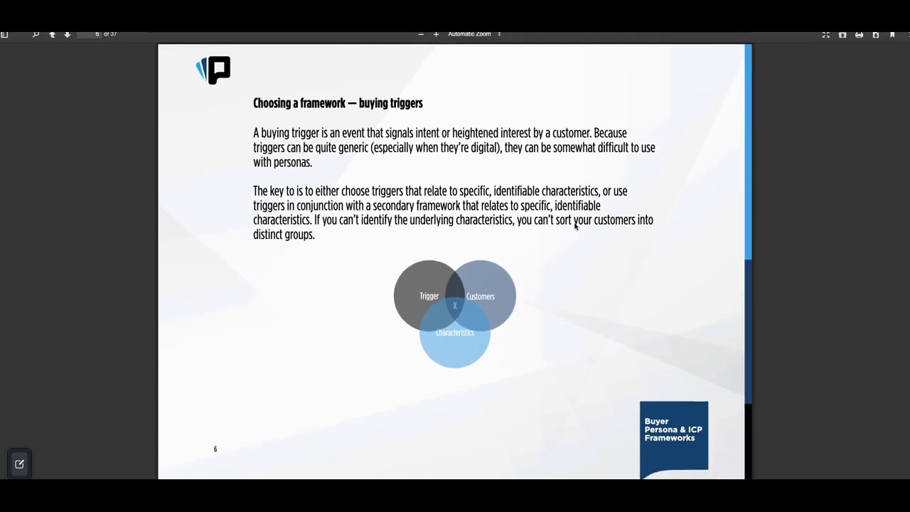
scroll(576, 226, down, 11)
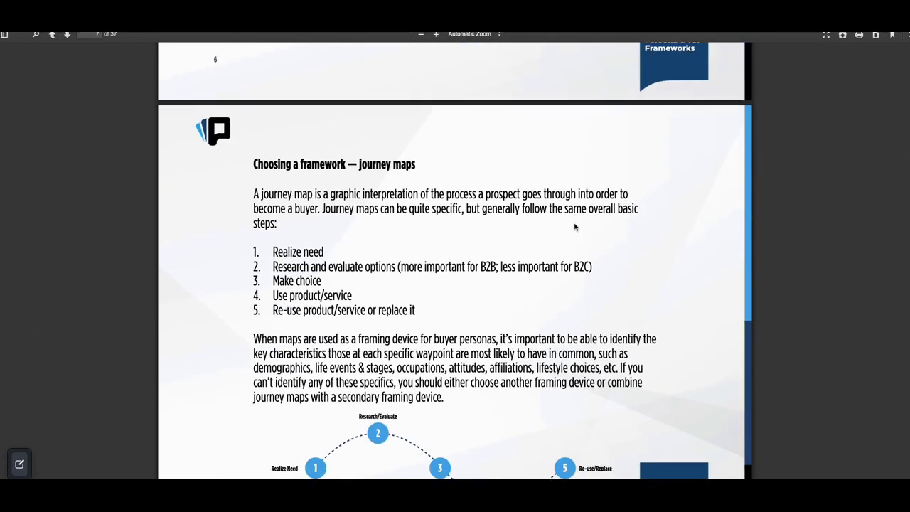
scroll(576, 226, down, 4)
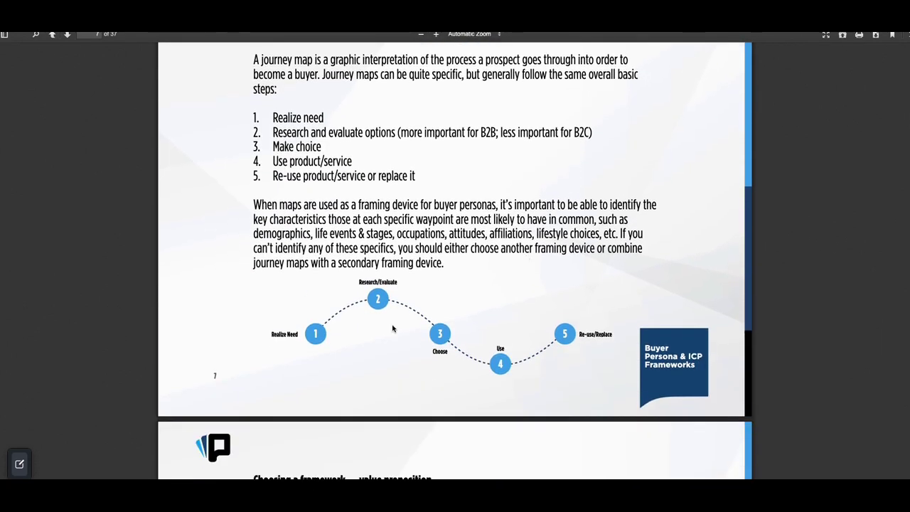
- Examine the Elements of Value Pyramid on the guide's value proposition page, enlarging the document to 110%
scroll(384, 322, down, 8)
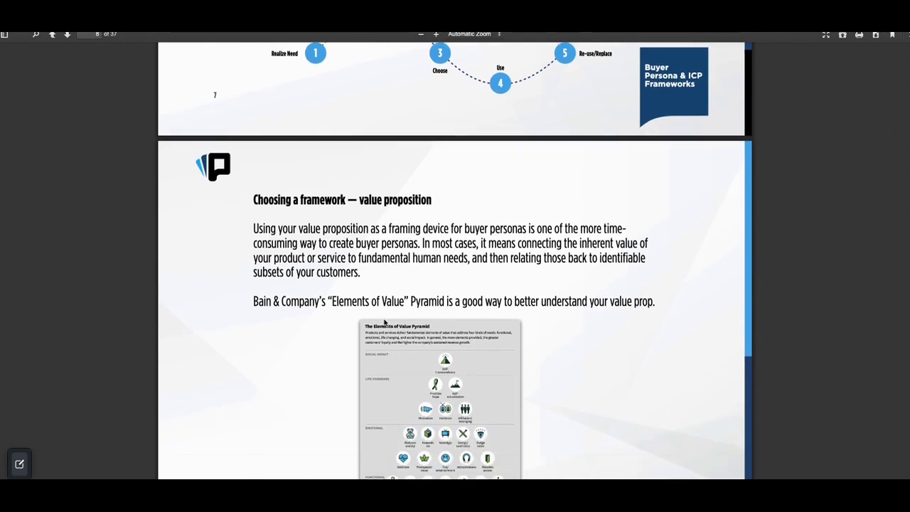
scroll(385, 322, down, 2)
scroll(419, 313, down, 2)
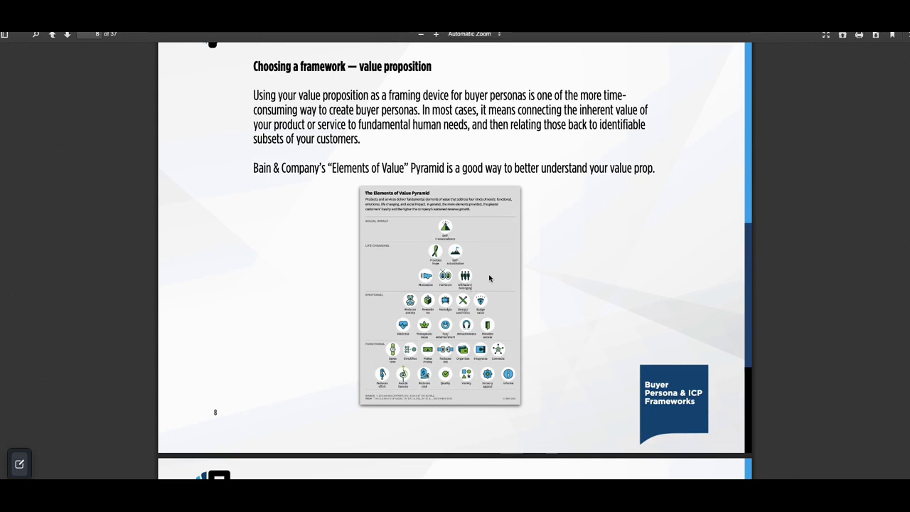
scroll(475, 284, down, 1)
scroll(480, 287, down, 1)
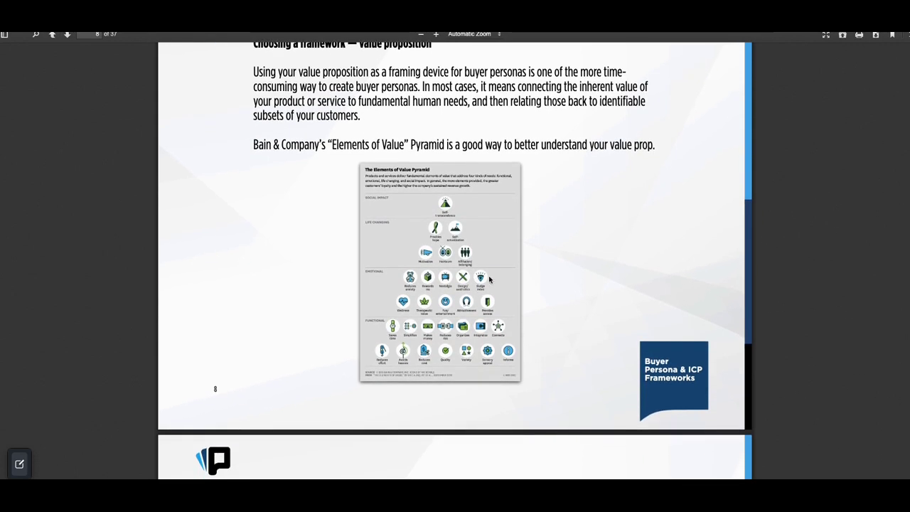
scroll(492, 142, up, 1)
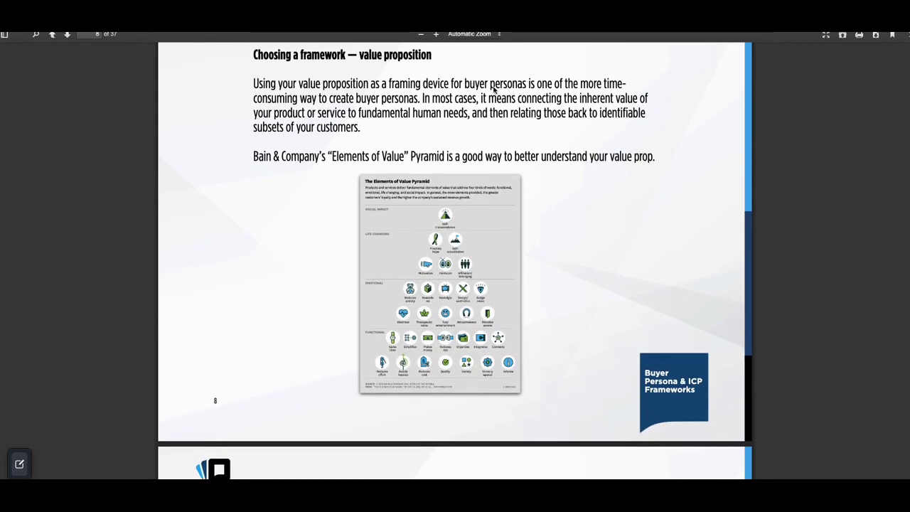
click(436, 34)
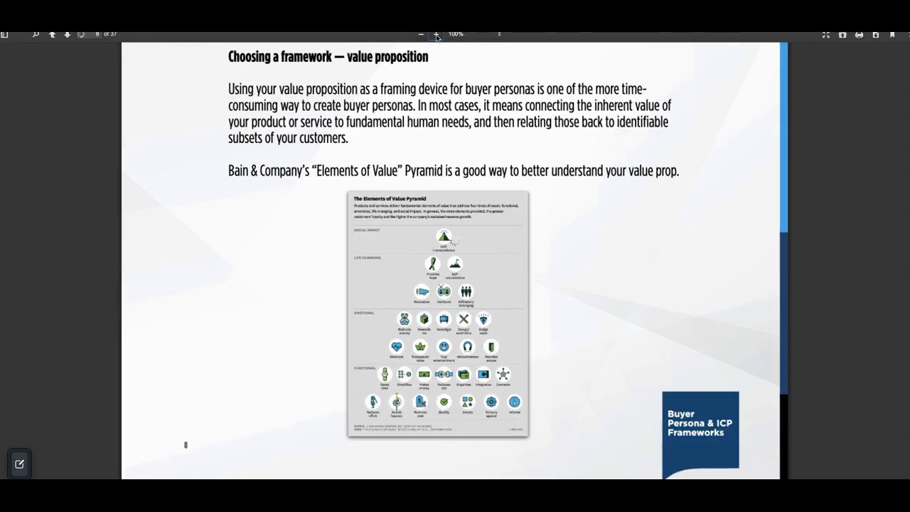
click(436, 34)
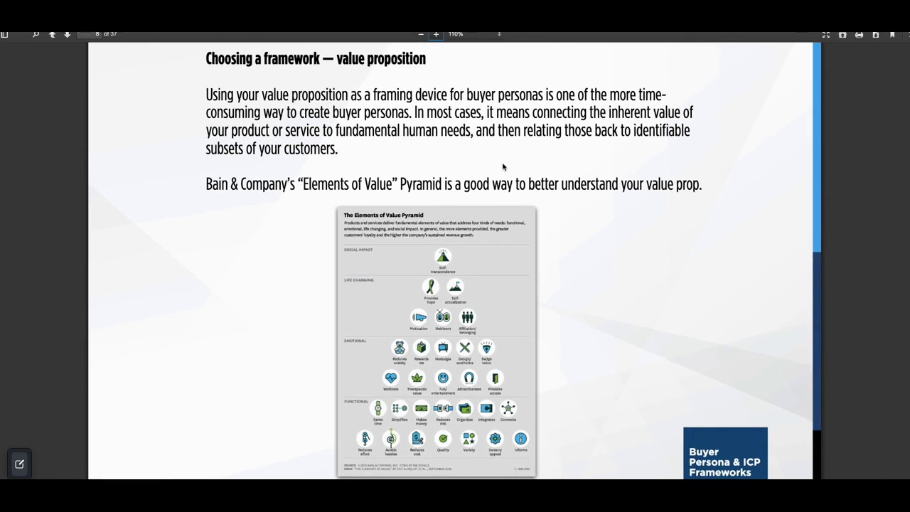
scroll(486, 197, down, 2)
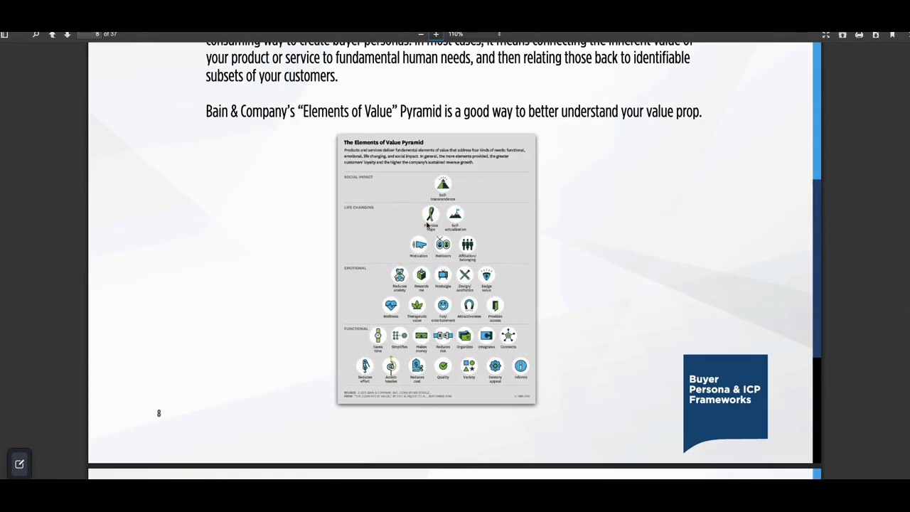
scroll(426, 330, down, 1)
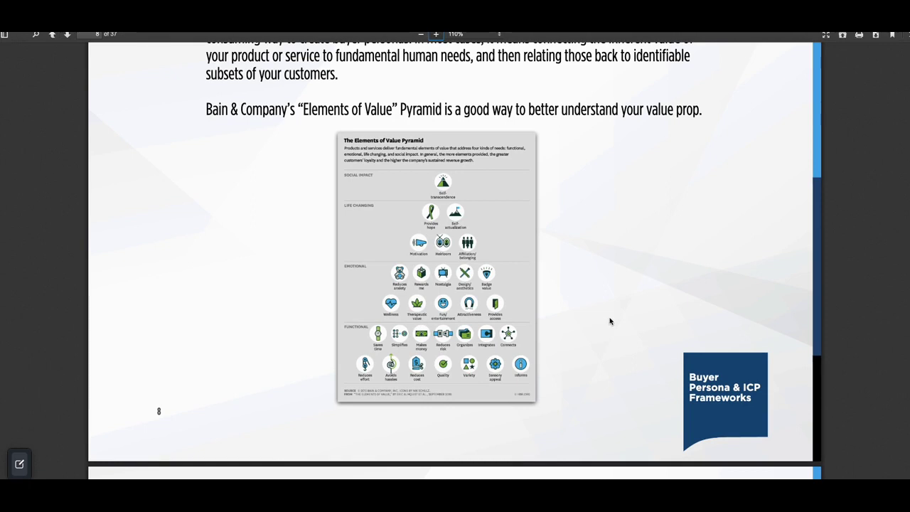
- Look over the B2B Elements of Value Pyramid and the lifestyles/life stages framework page
scroll(621, 308, down, 5)
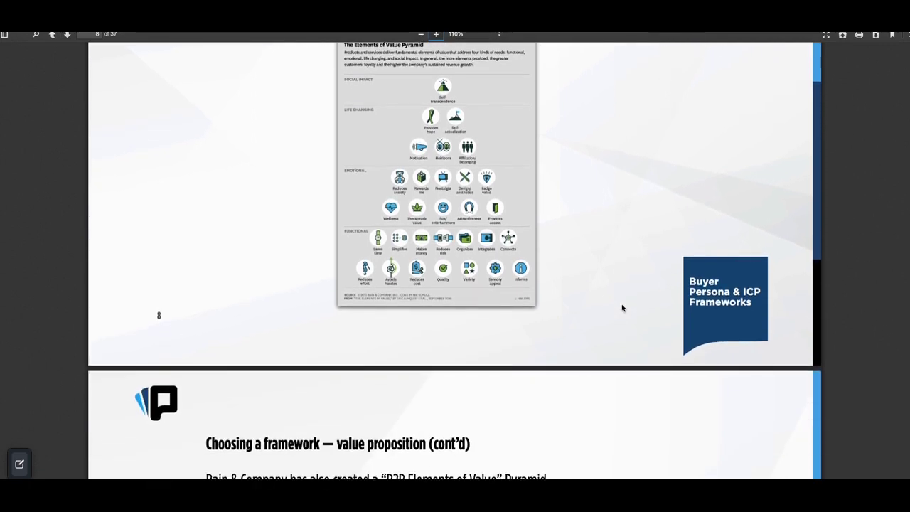
scroll(621, 308, down, 5)
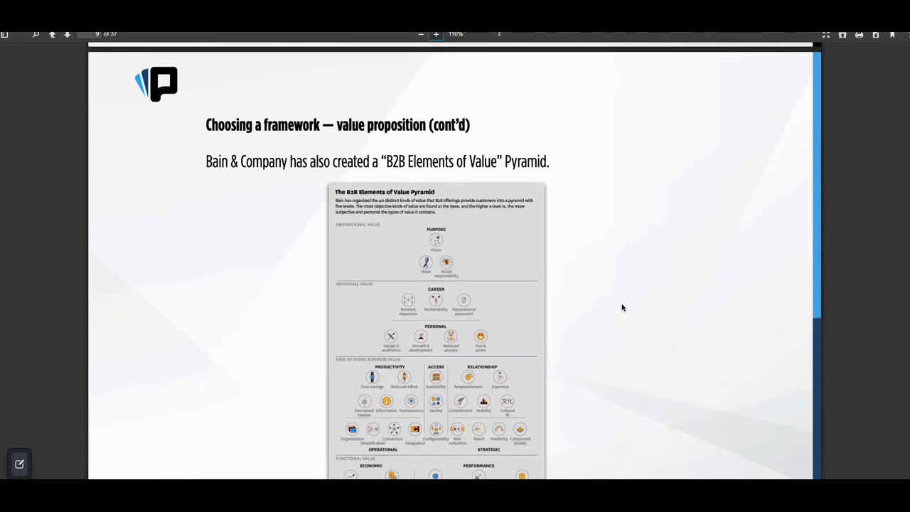
scroll(621, 307, down, 6)
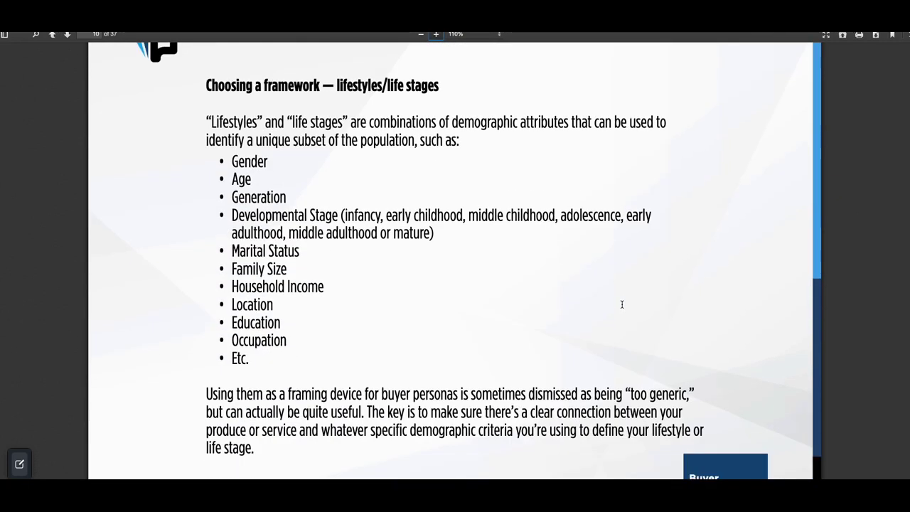
scroll(618, 307, up, 1)
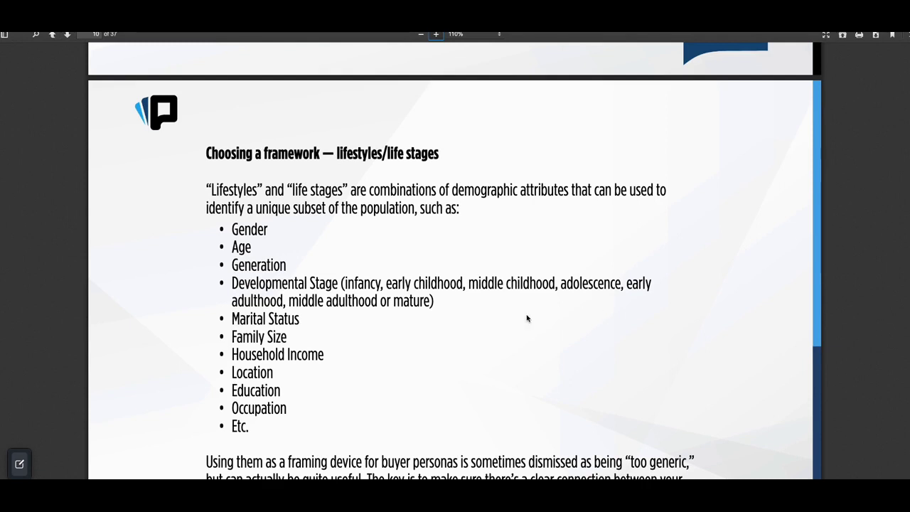
- Review the "Using your framework" pages and continue to the Organizational Framework/Segmentation Worksheet on page 15
scroll(527, 317, down, 9)
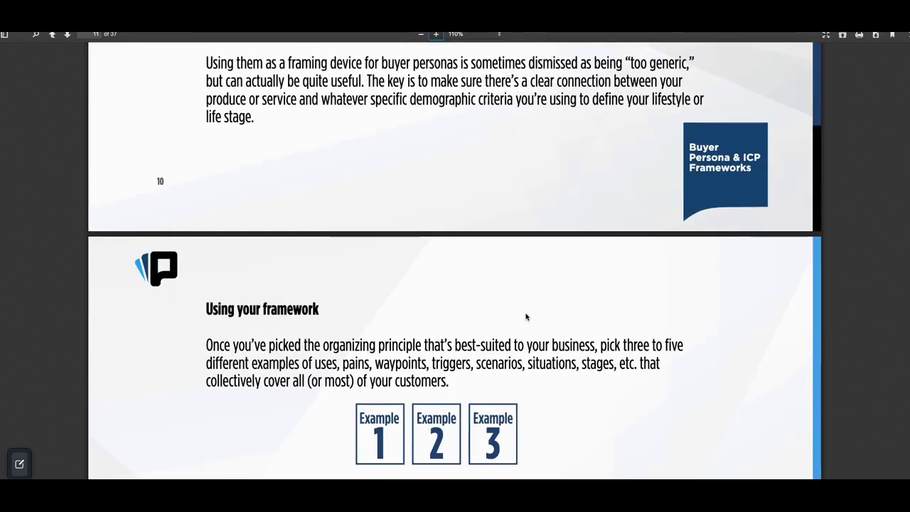
scroll(526, 316, down, 10)
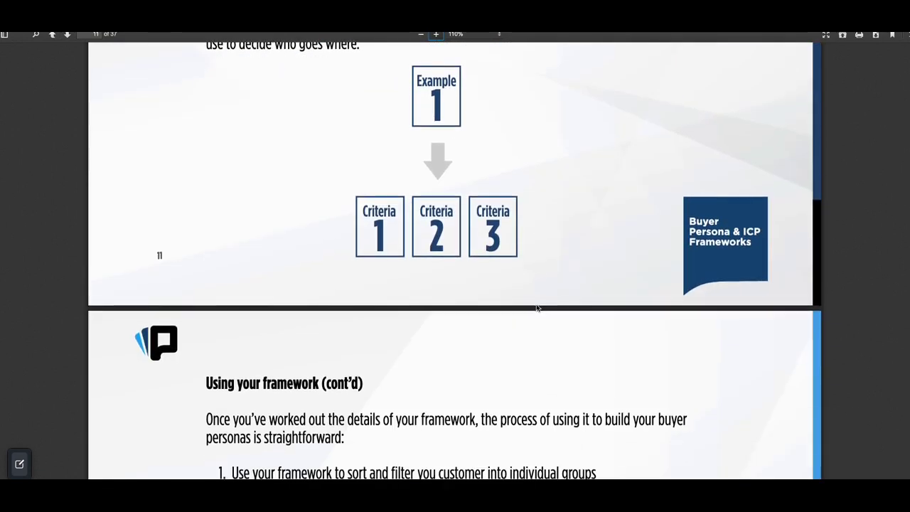
scroll(525, 309, down, 3)
scroll(516, 315, down, 3)
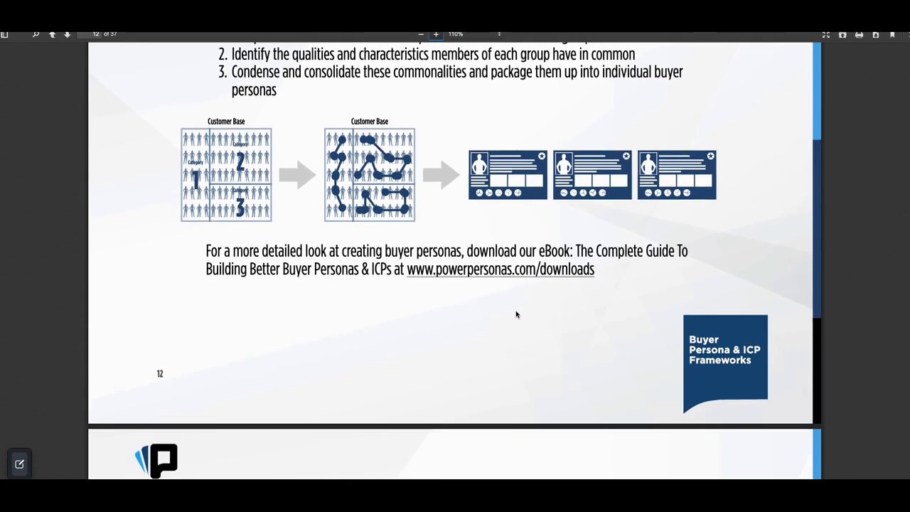
scroll(516, 315, down, 14)
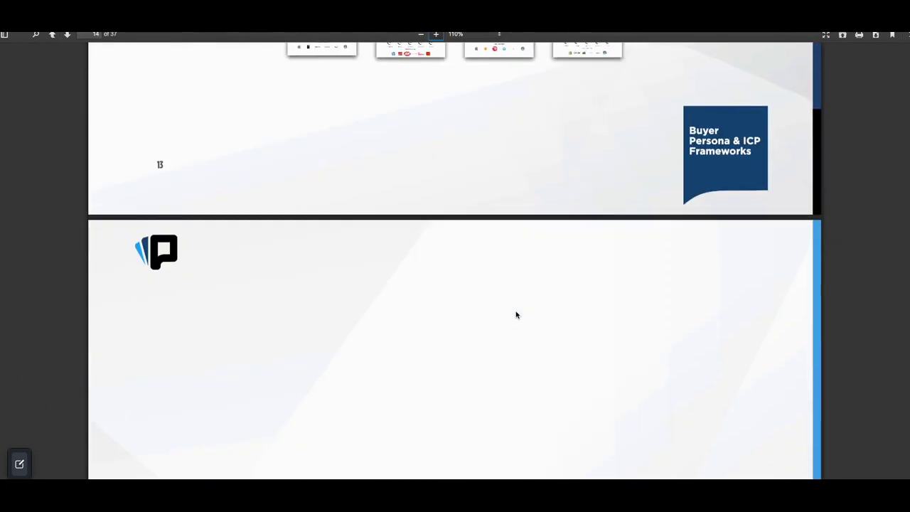
scroll(517, 315, down, 7)
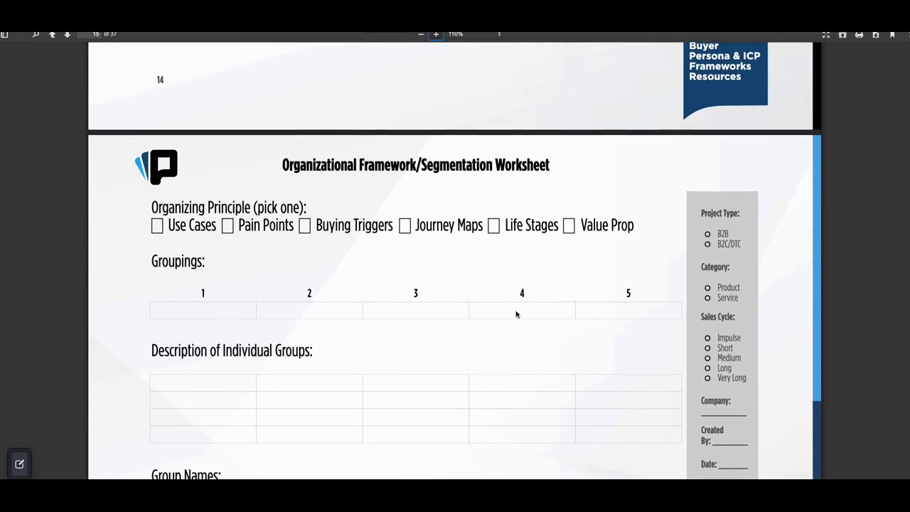
scroll(516, 314, down, 1)
scroll(516, 314, down, 1)
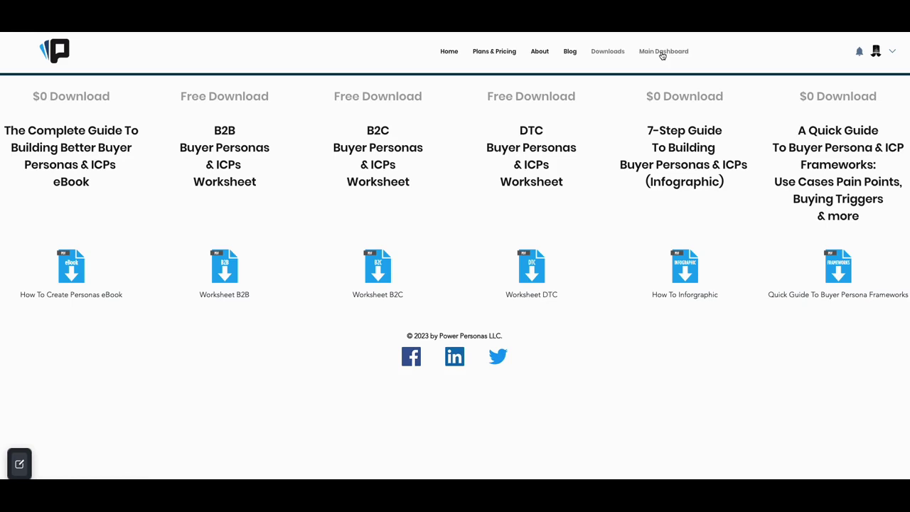
- Return to the main dashboard with the persona cards
click(661, 52)
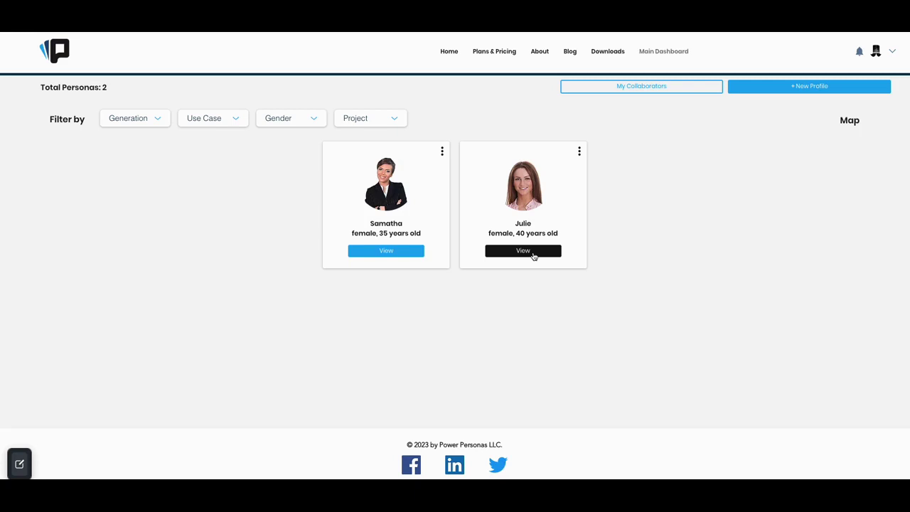
- Open the 40-year-old female persona and read her profile description, demographics, needs, values and drives
click(533, 256)
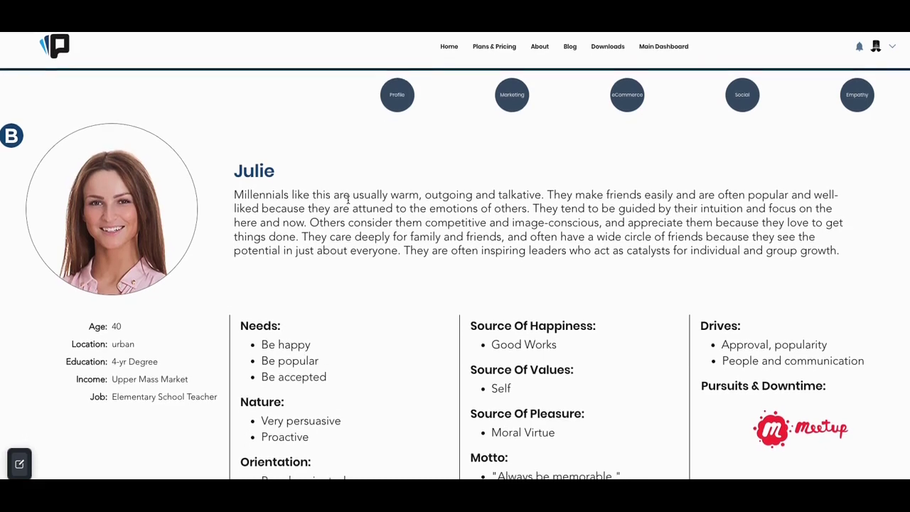
scroll(348, 200, down, 1)
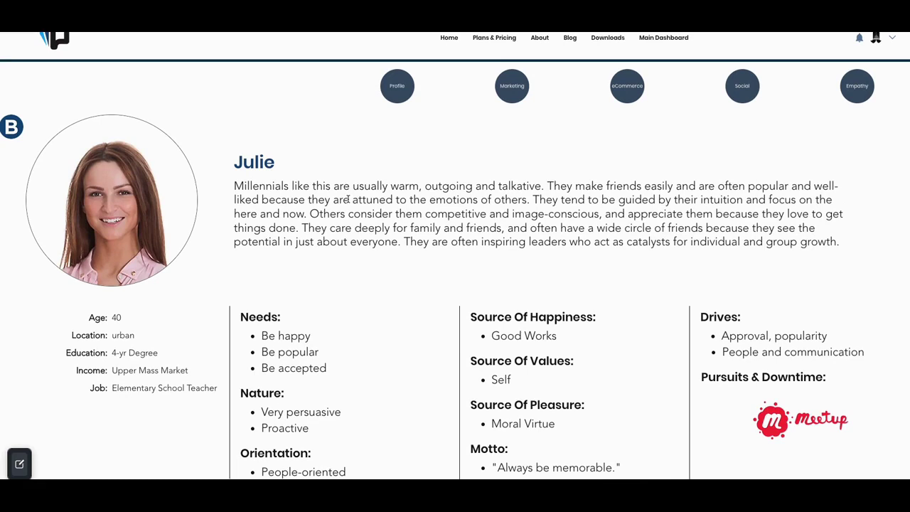
scroll(348, 200, down, 1)
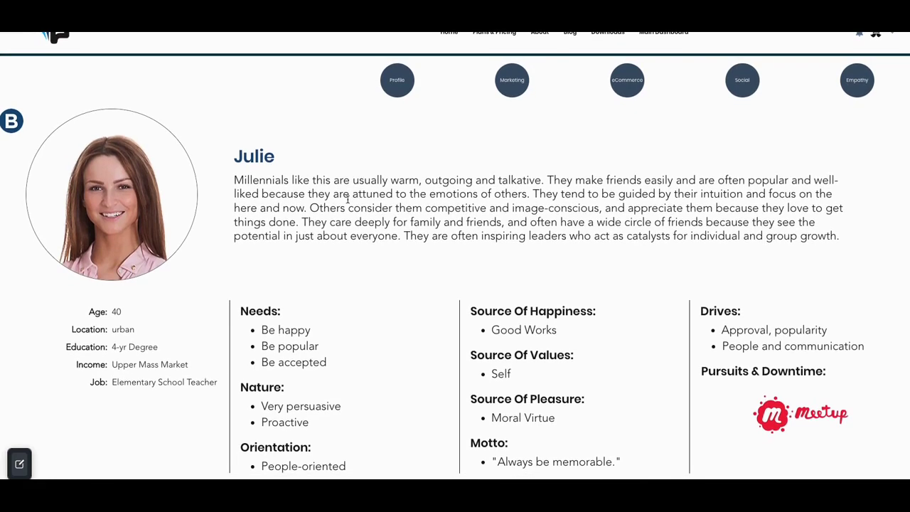
scroll(348, 199, down, 1)
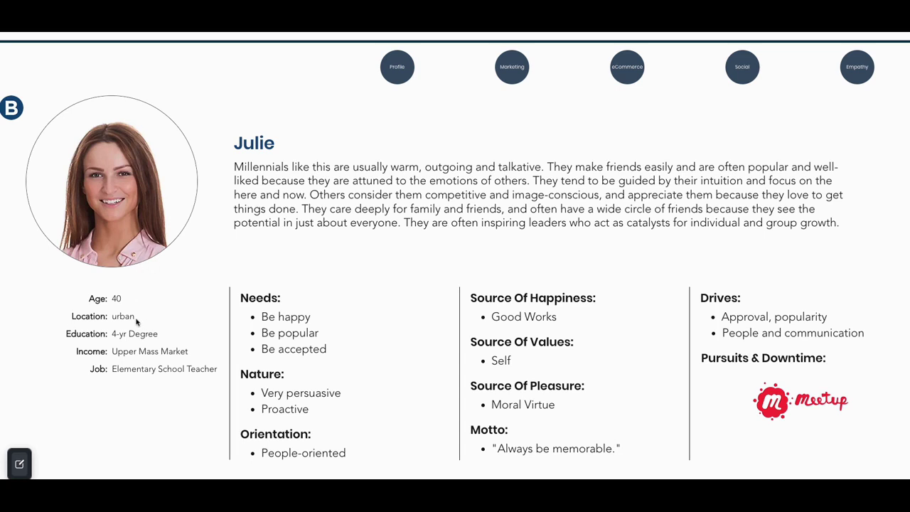
scroll(138, 321, down, 1)
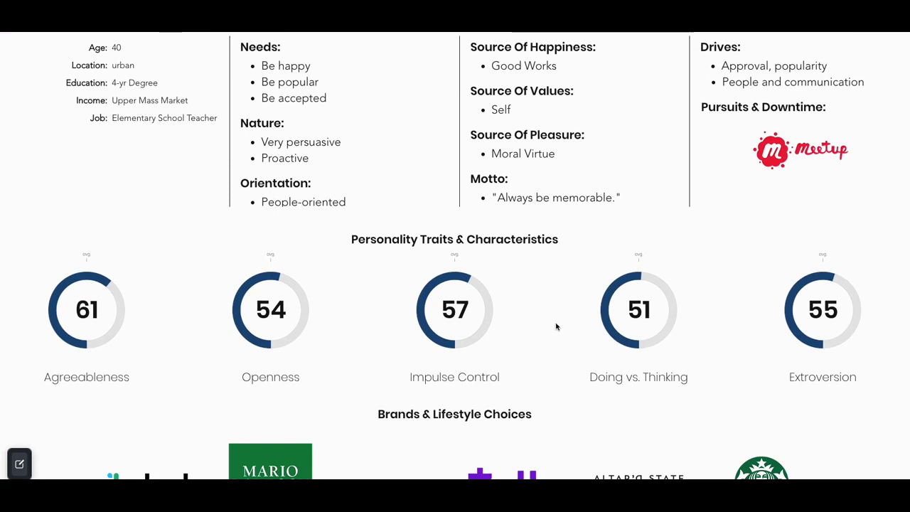
- Examine the persona's Personality Traits & Characteristics scores and Brands & Lifestyle Choices, and return to the start of the profile
scroll(557, 326, up, 1)
scroll(555, 325, down, 1)
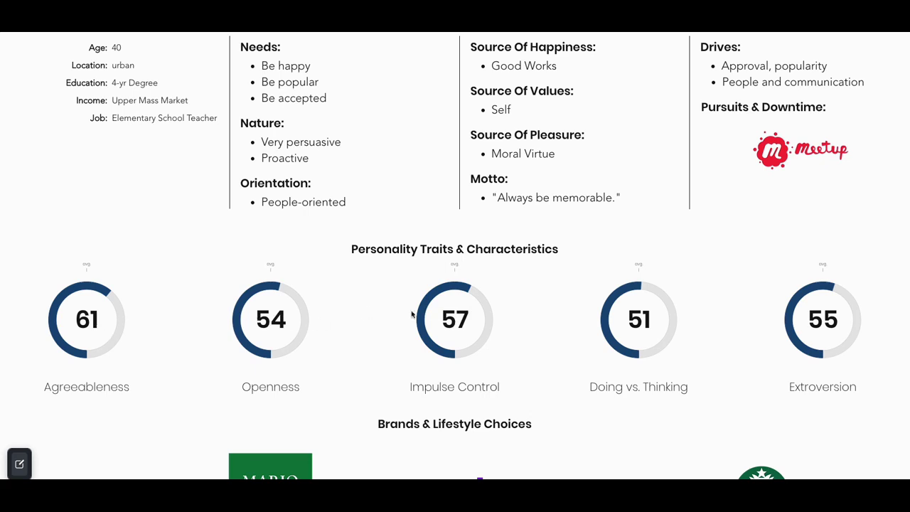
scroll(646, 326, down, 1)
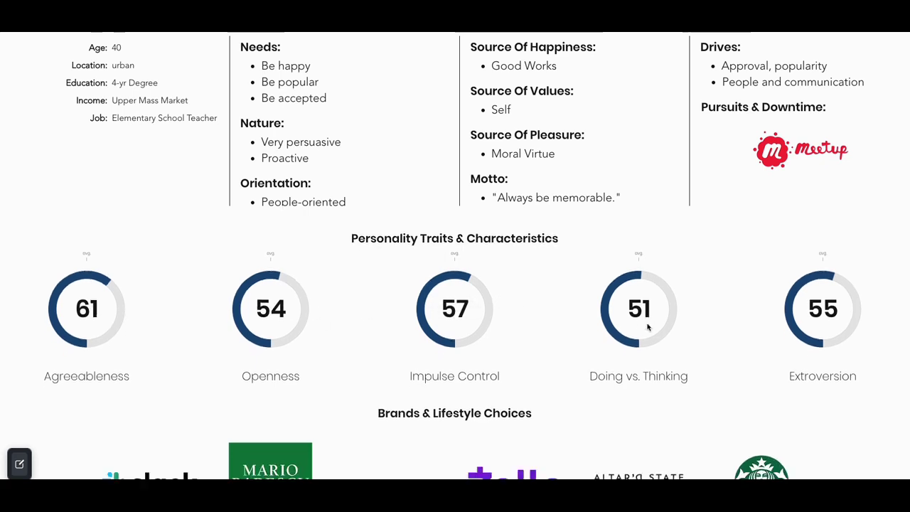
scroll(647, 326, down, 3)
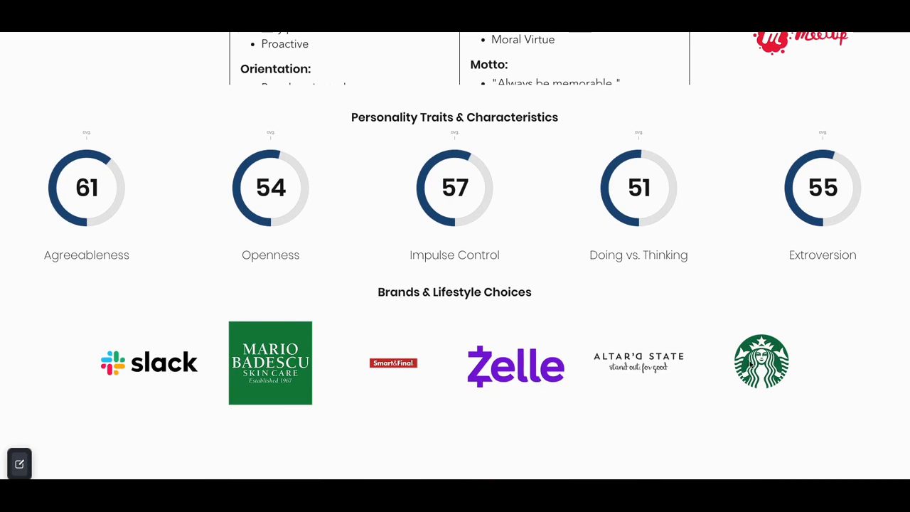
scroll(751, 363, down, 2)
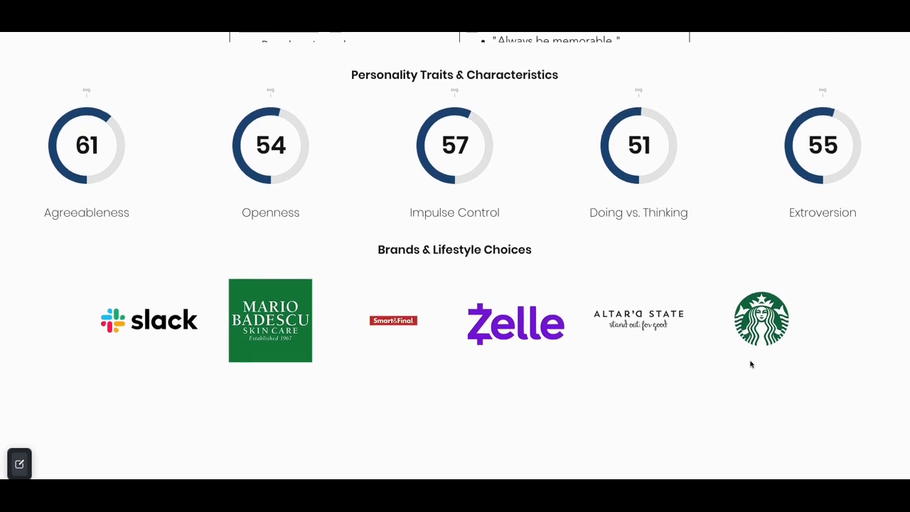
scroll(750, 364, down, 2)
scroll(750, 363, up, 7)
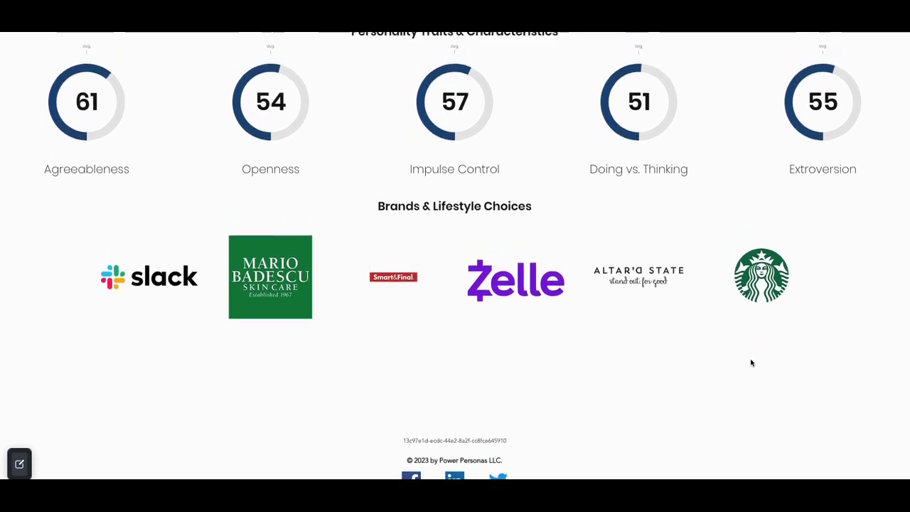
scroll(752, 362, up, 1)
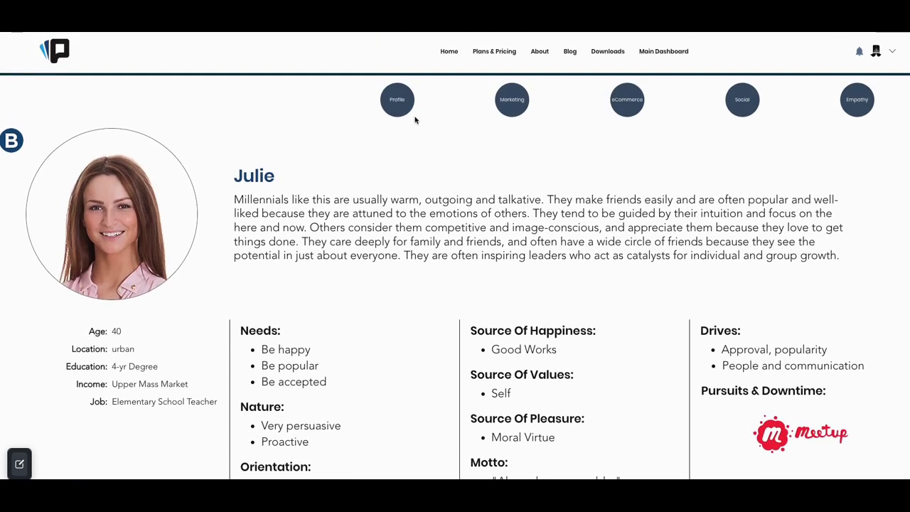
- Open the persona's Marketing insights and review the Messaging themes, voice and tone, story arcs and messaging subtext
click(516, 105)
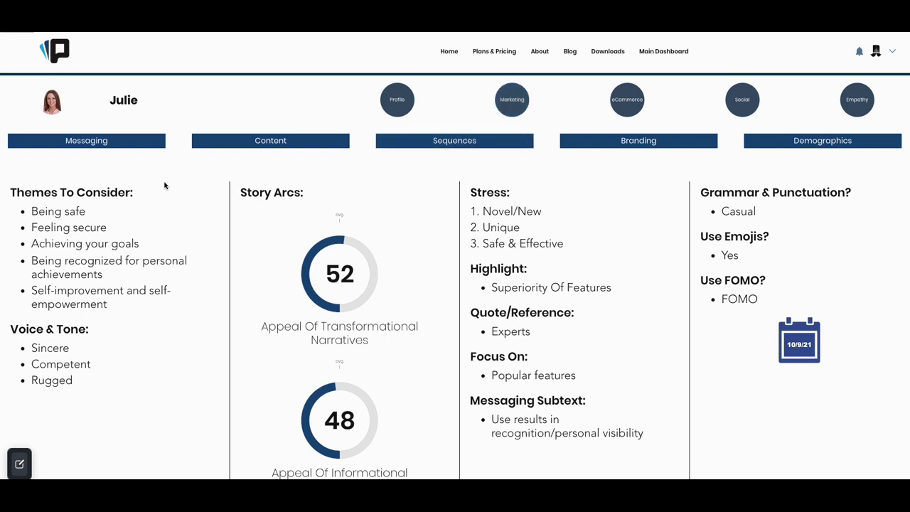
scroll(162, 184, down, 1)
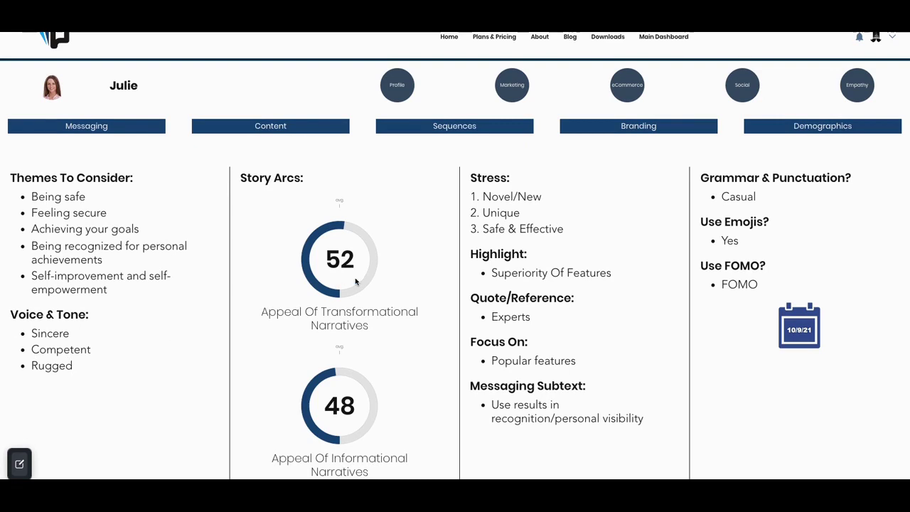
scroll(355, 281, down, 1)
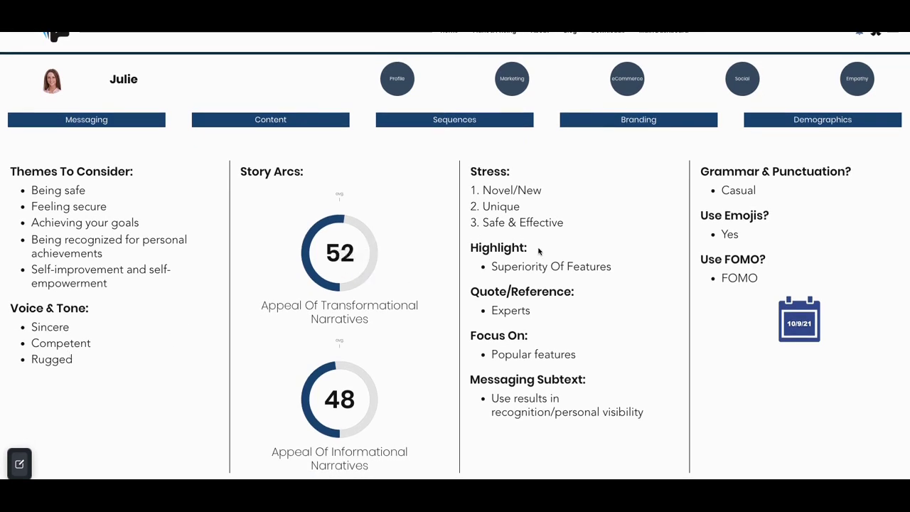
scroll(544, 247, down, 1)
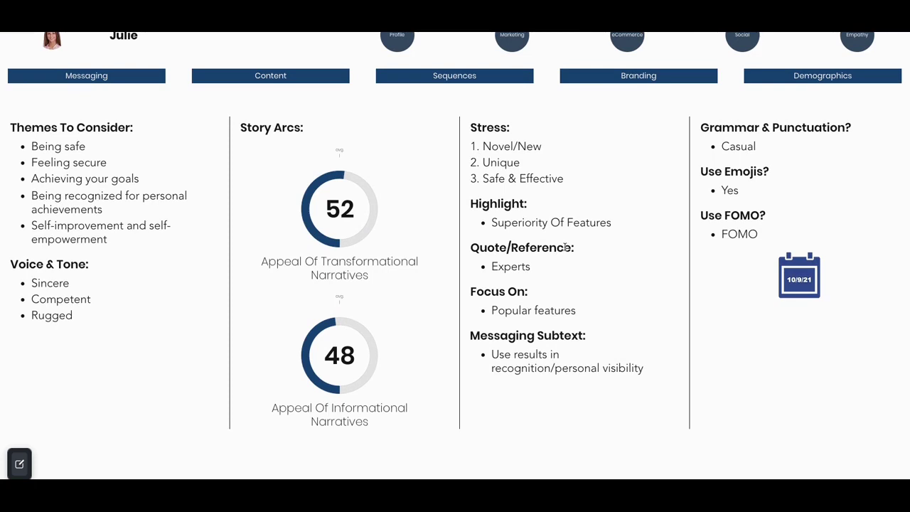
scroll(593, 249, down, 1)
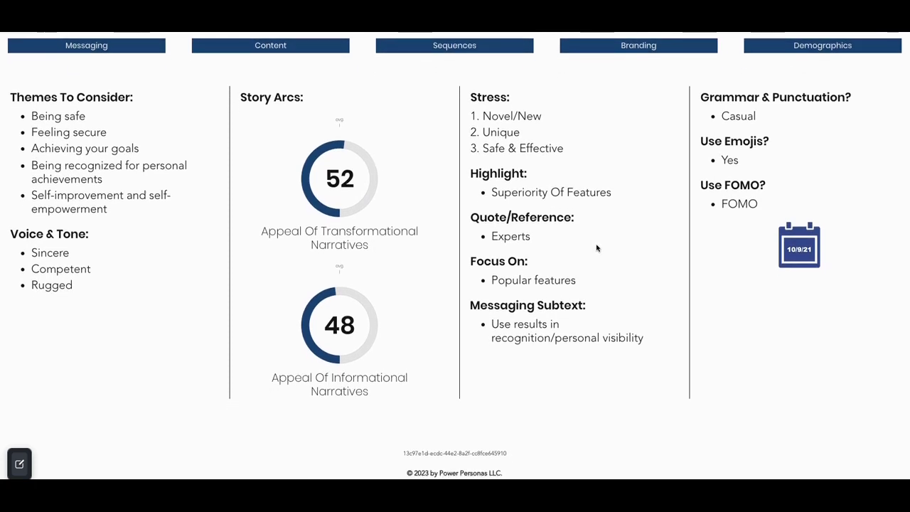
scroll(595, 248, down, 1)
scroll(596, 247, up, 2)
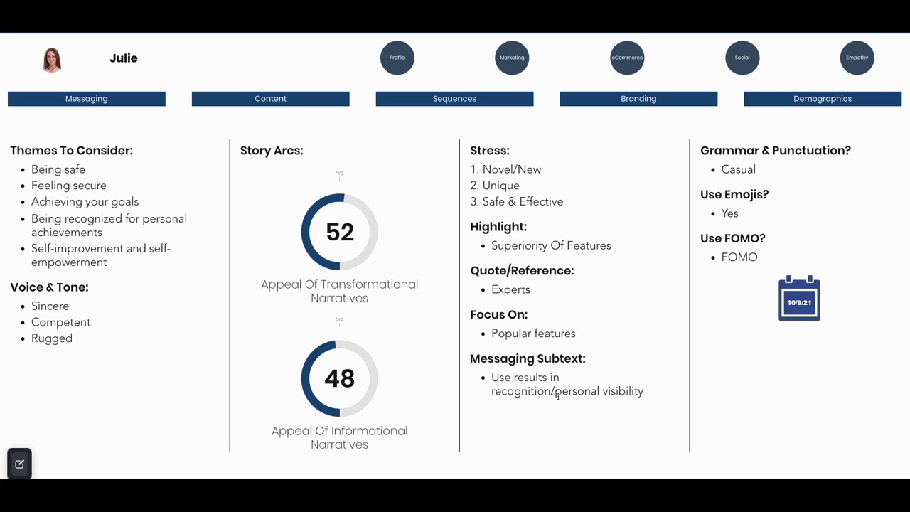
scroll(565, 370, up, 1)
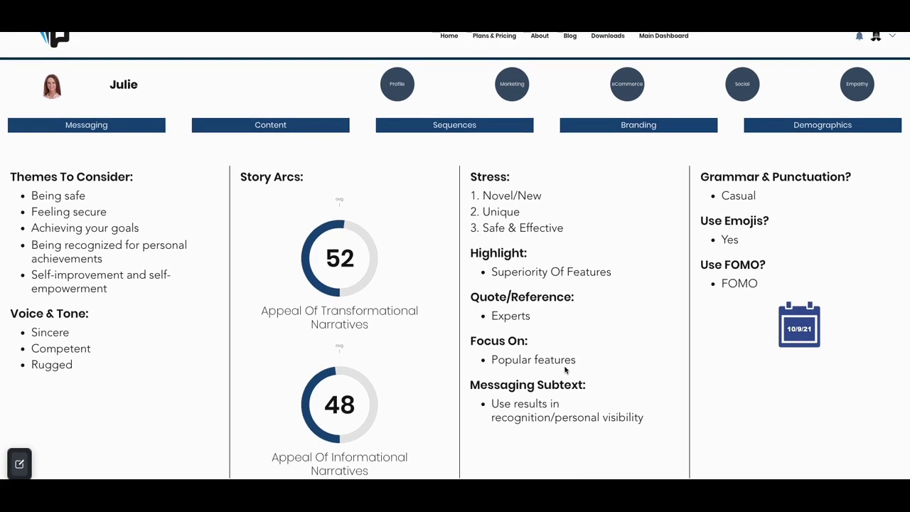
scroll(564, 334, up, 1)
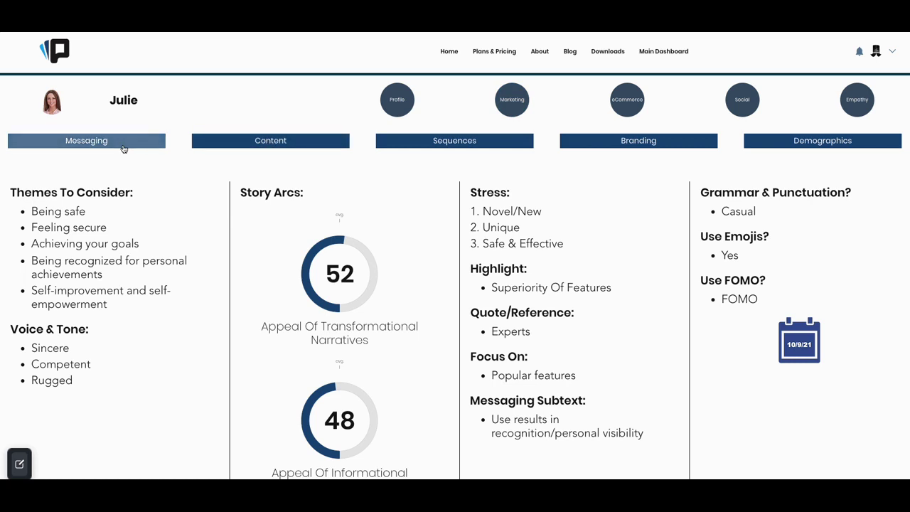
- Review the marketing Content suggestions and Subject Line Hierarchy, and view the Attract, Engage and Convert sequences
click(255, 143)
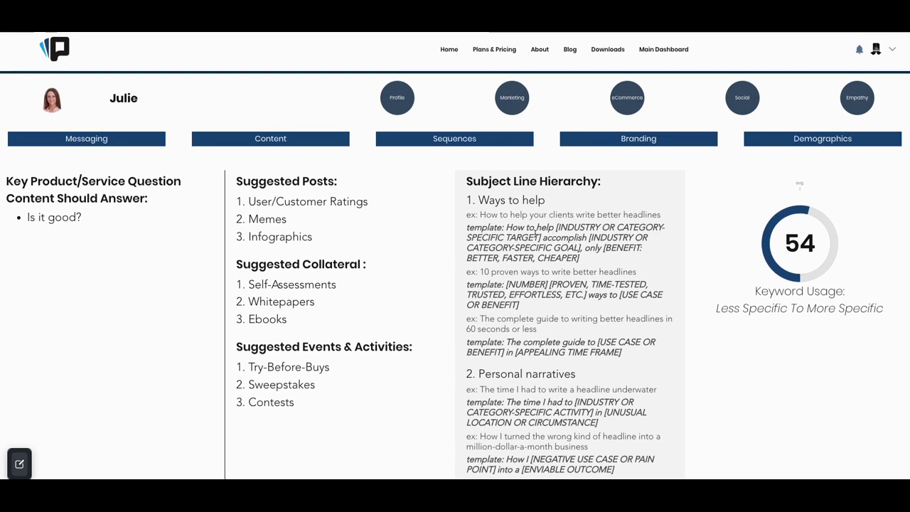
scroll(535, 234, down, 1)
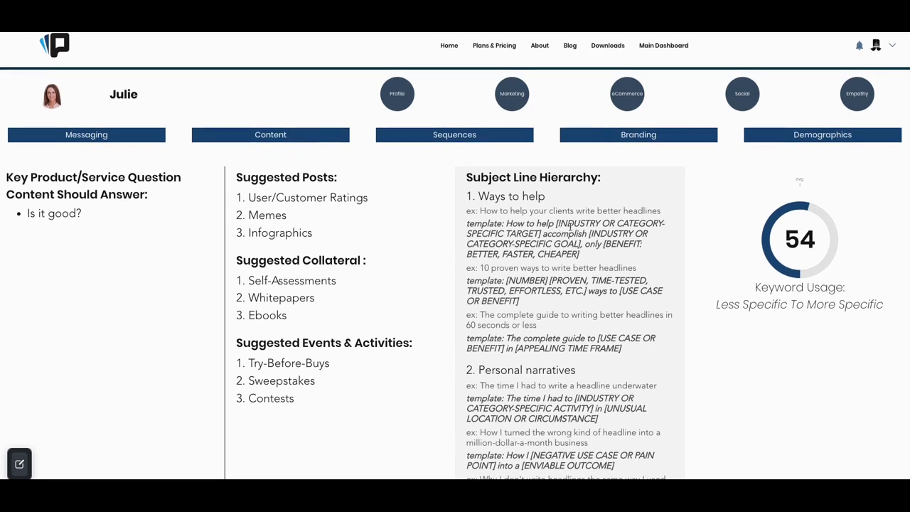
scroll(614, 217, down, 1)
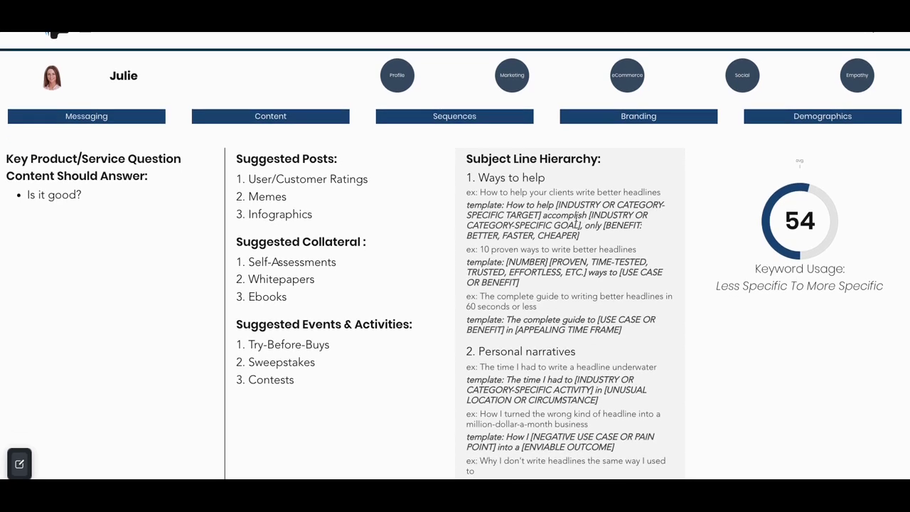
scroll(540, 227, down, 2)
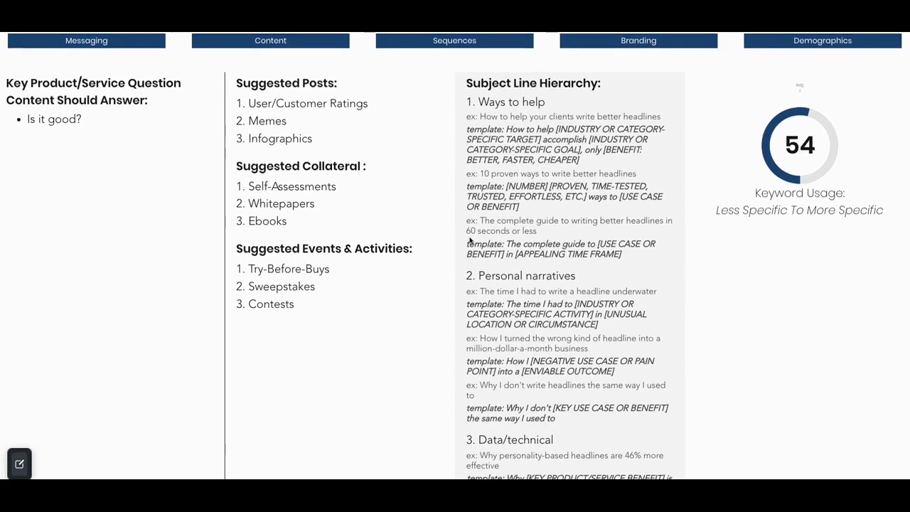
scroll(312, 284, up, 1)
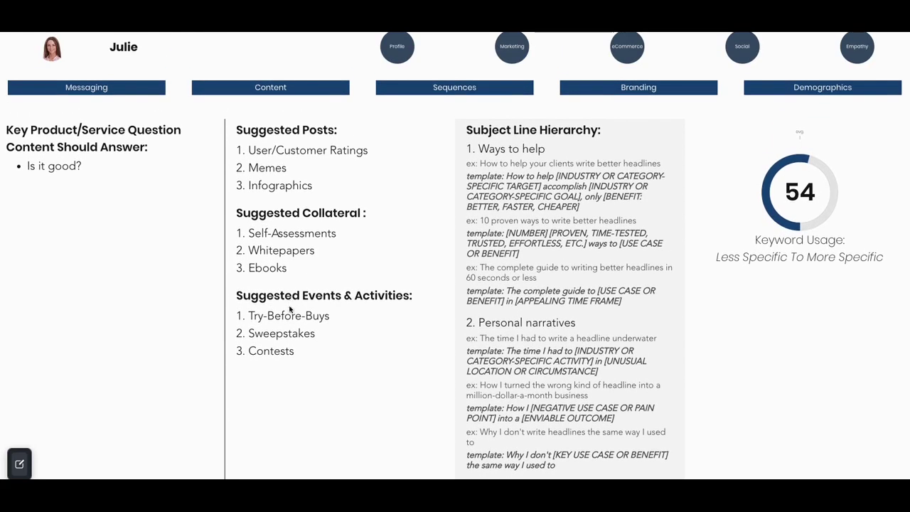
scroll(284, 312, up, 1)
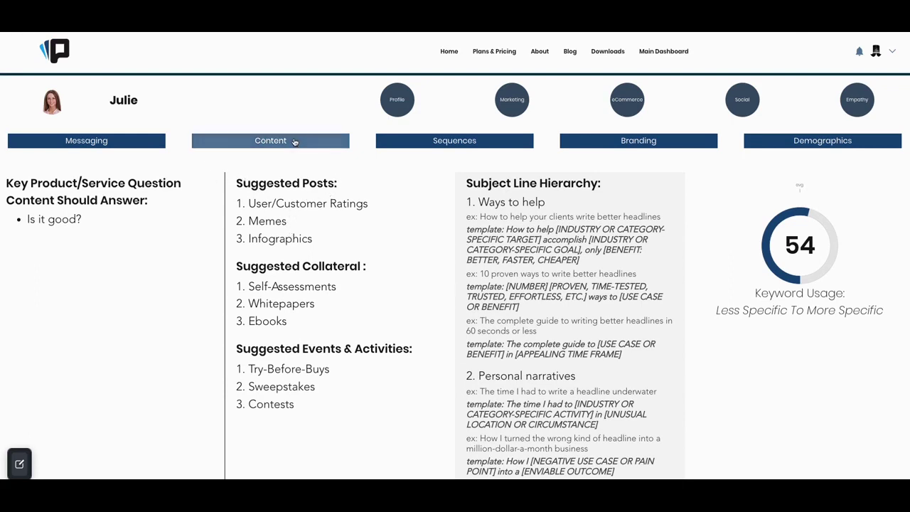
click(448, 142)
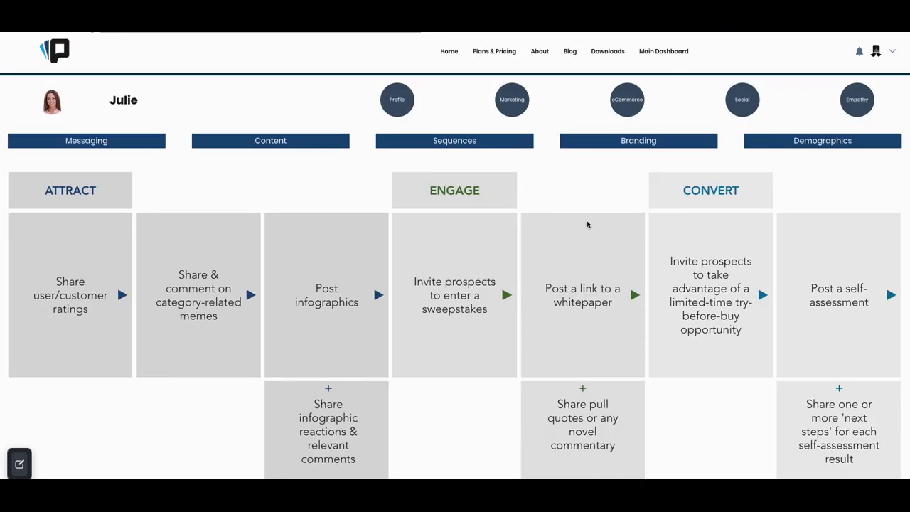
- Review the persona's Branding insights: preferred brand qualities, the three brand archetypes with the second one's description, and their colors
click(636, 147)
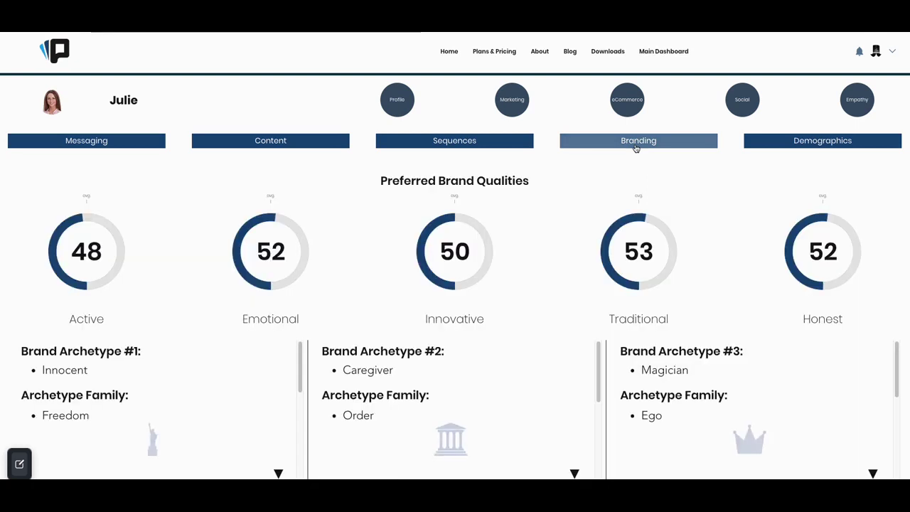
scroll(619, 171, down, 4)
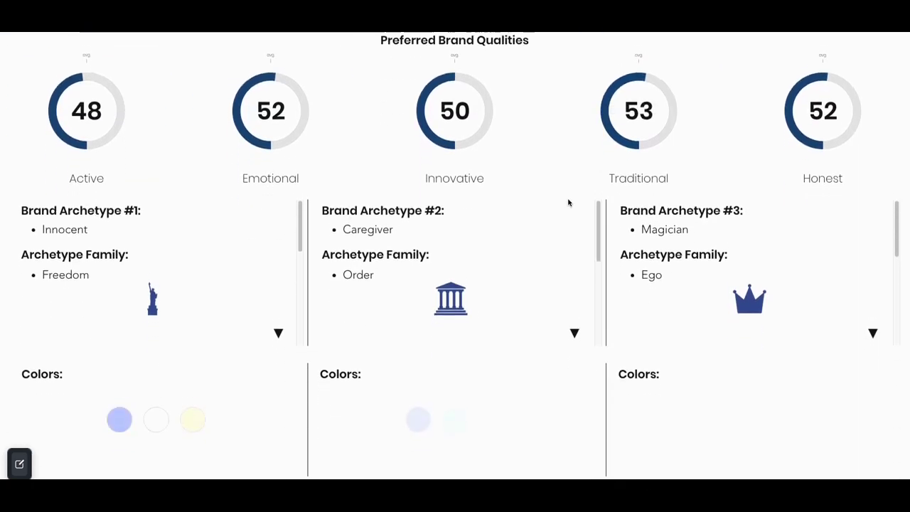
scroll(567, 204, down, 1)
scroll(548, 231, down, 2)
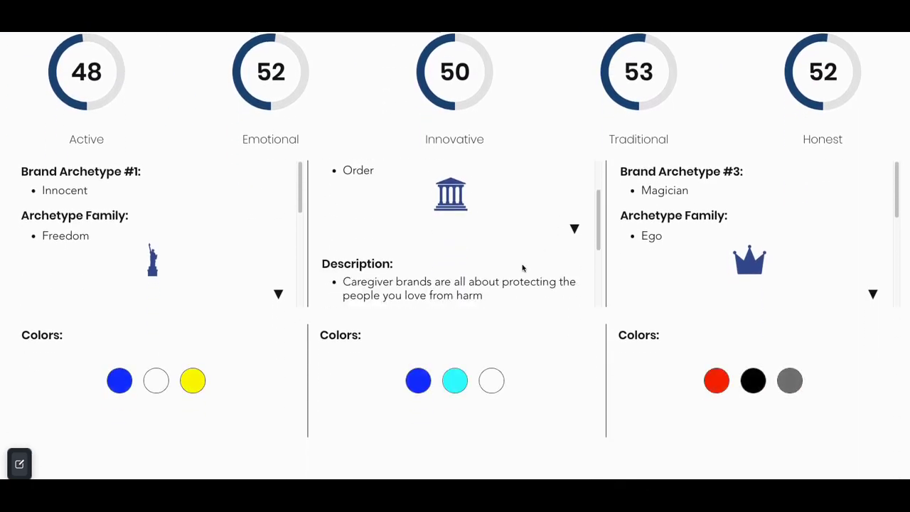
scroll(548, 302, down, 1)
scroll(679, 327, down, 1)
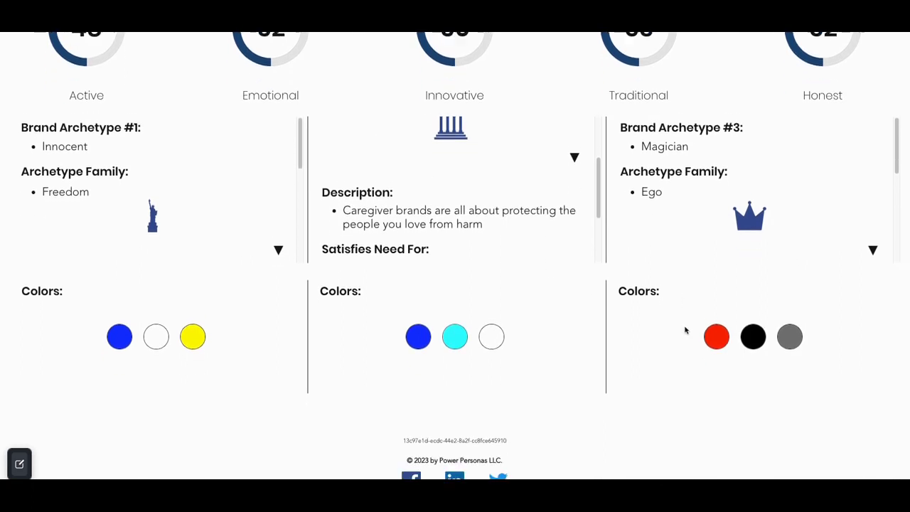
scroll(660, 327, up, 6)
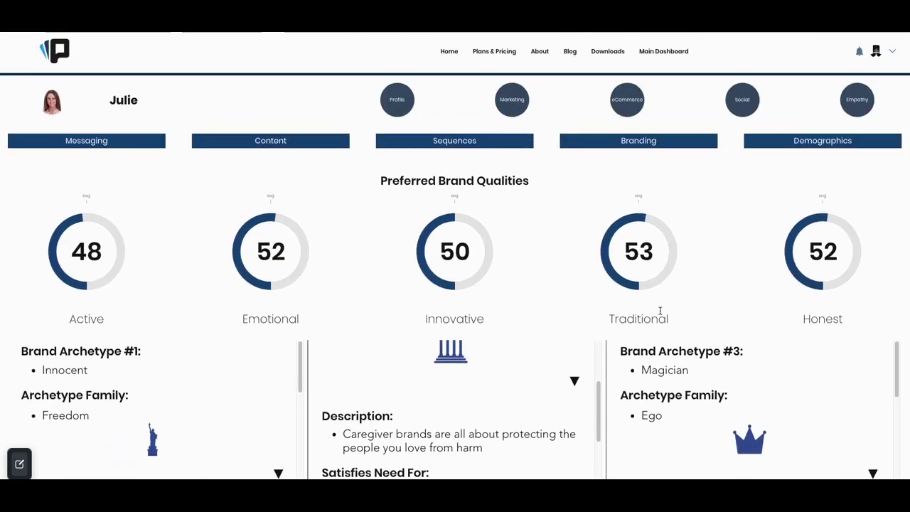
- Open the persona's Social insights and review the motivation, Social Media Tendencies, relationship interest, favorite activities and Personality Keywords
click(739, 109)
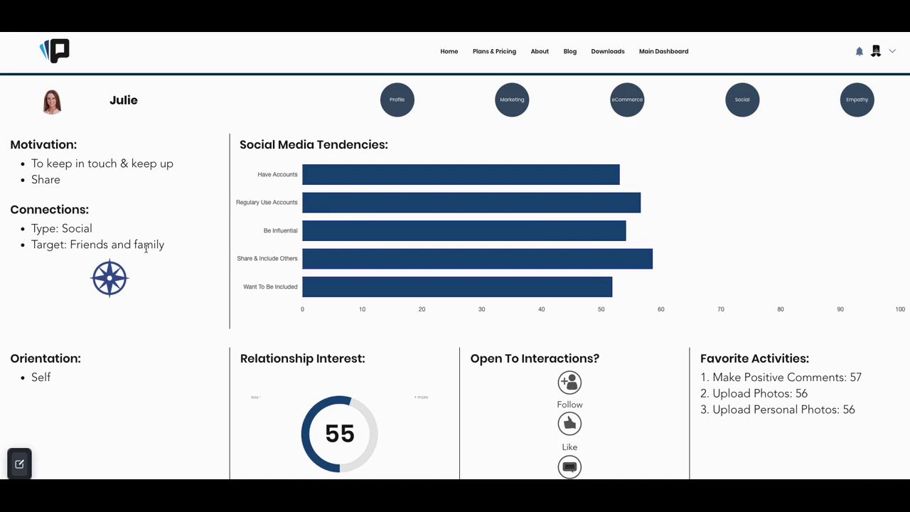
scroll(108, 260, down, 1)
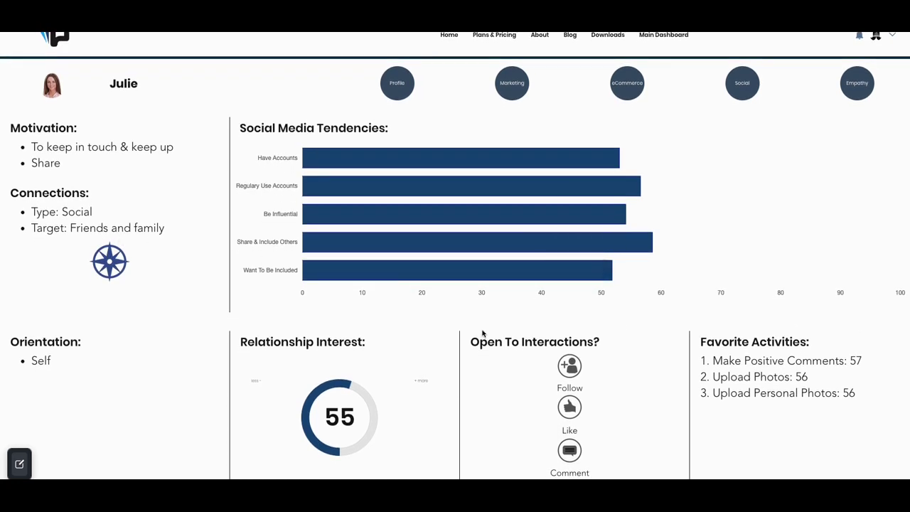
scroll(525, 349, down, 1)
scroll(616, 334, down, 1)
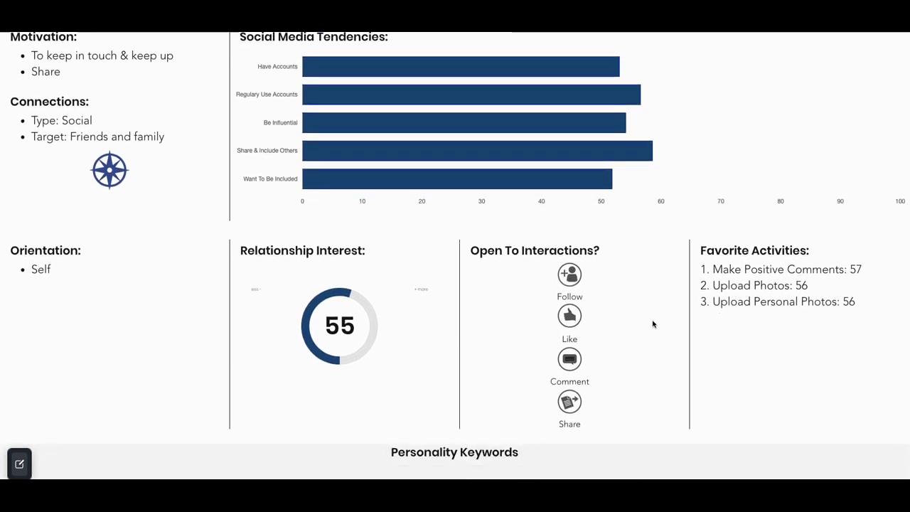
scroll(752, 281, down, 1)
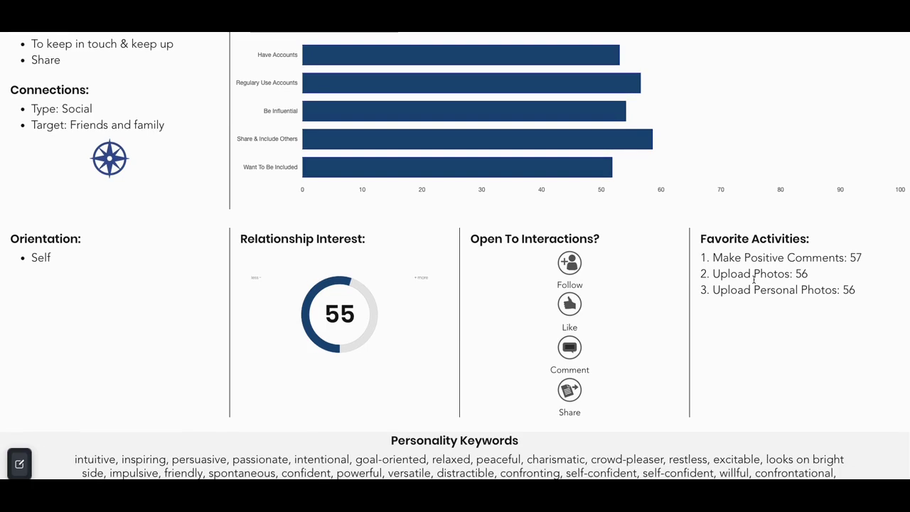
scroll(756, 282, up, 1)
scroll(755, 284, up, 2)
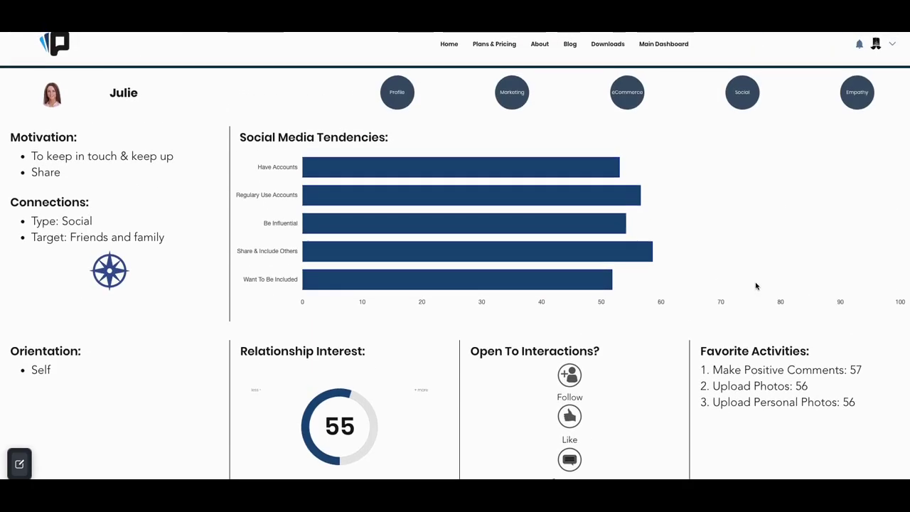
scroll(704, 283, down, 5)
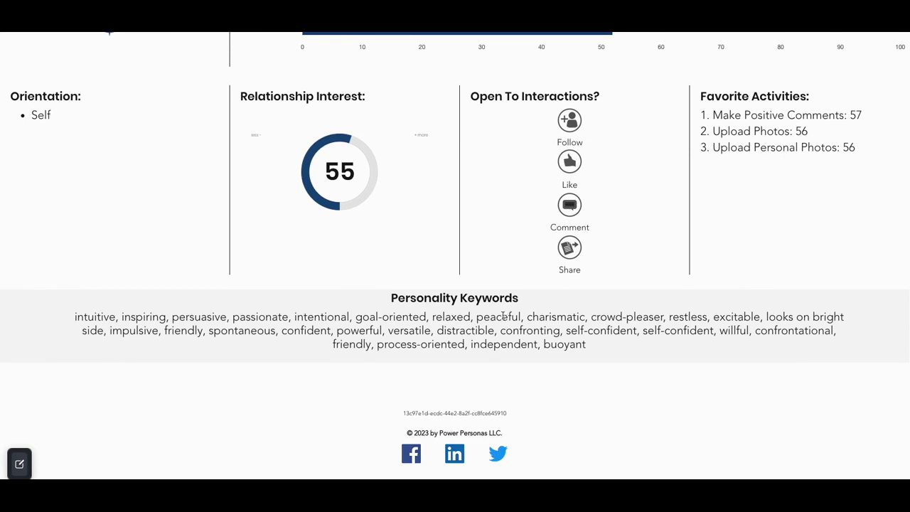
scroll(495, 312, up, 4)
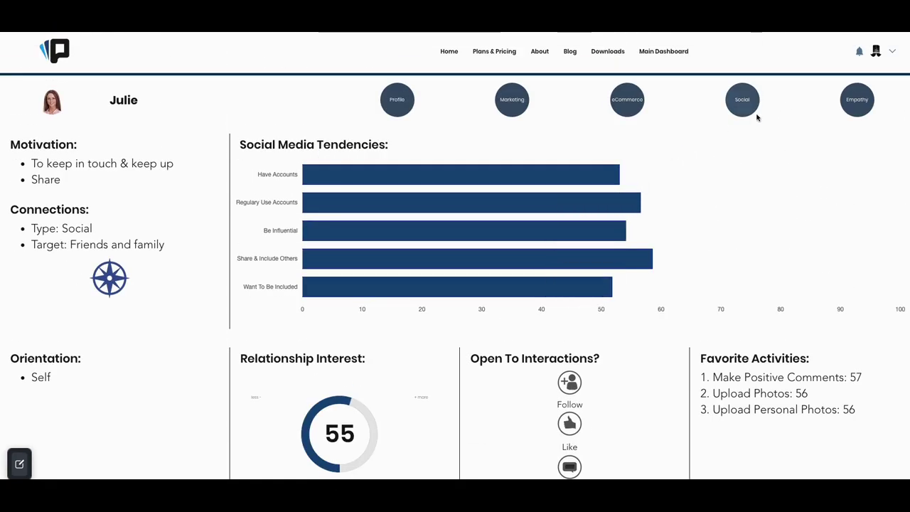
- Open the persona's Empathy map and review its Thinks/Feels, Says/Does, Sees/Hears, POV, Pains and Gains sections
click(844, 99)
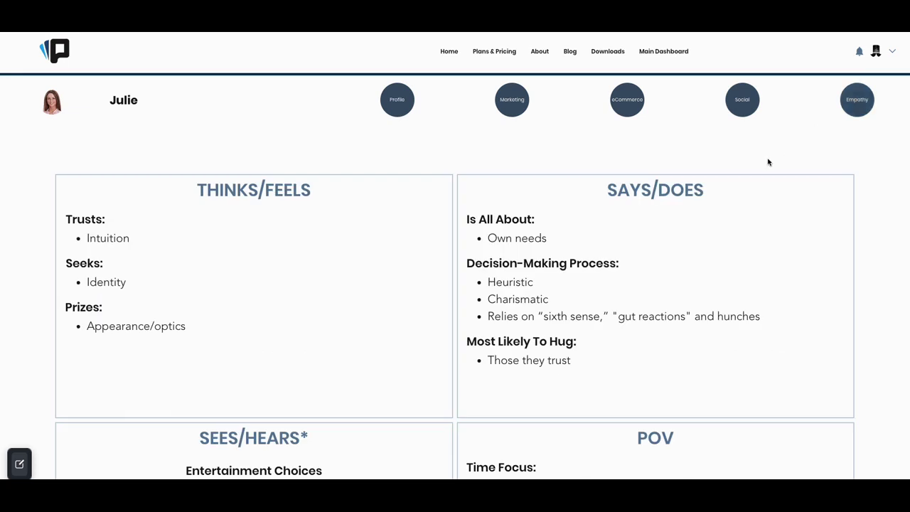
scroll(767, 163, down, 1)
scroll(767, 163, down, 3)
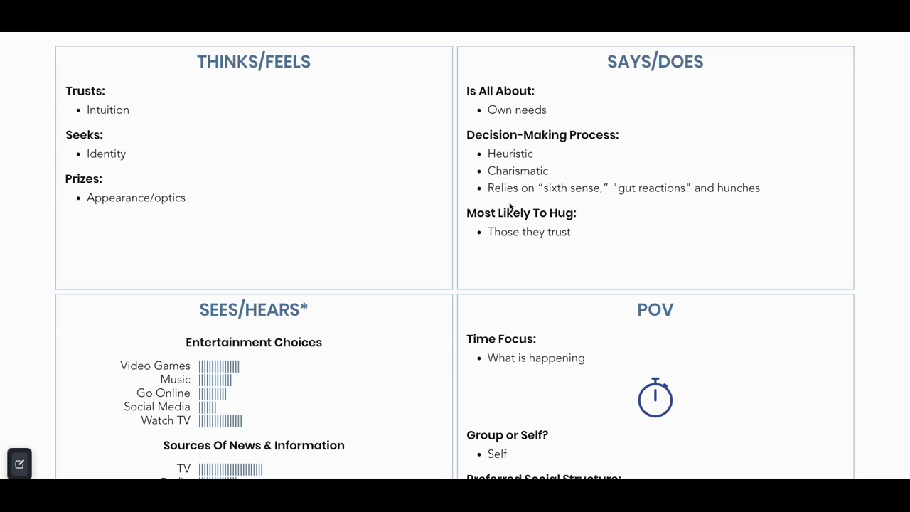
scroll(483, 220, down, 1)
scroll(396, 256, down, 3)
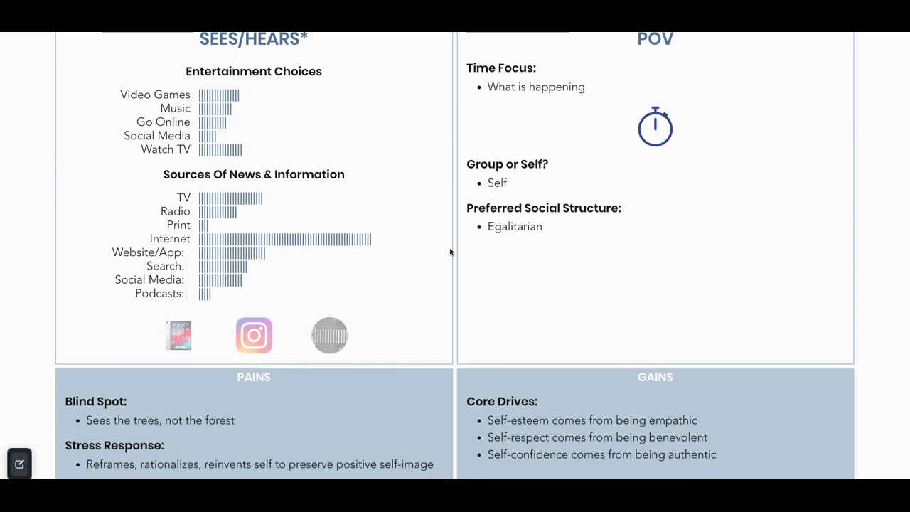
scroll(449, 249, down, 2)
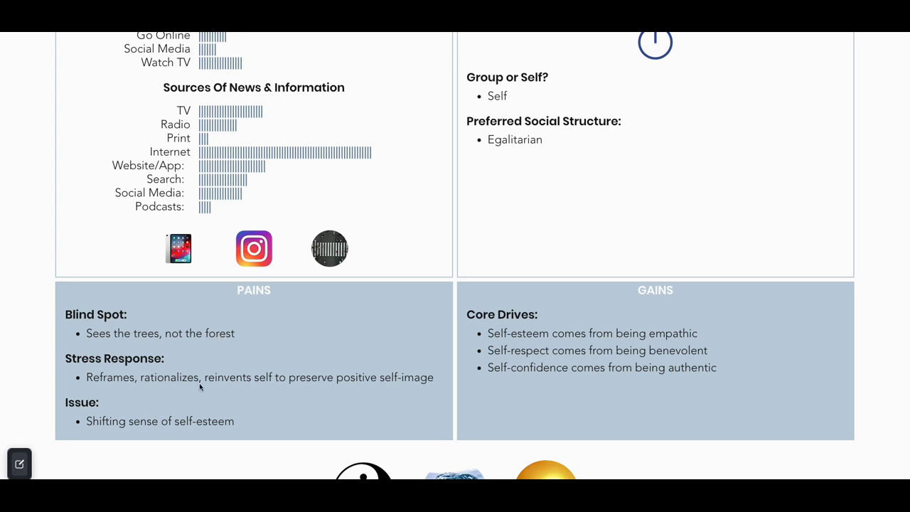
scroll(444, 358, down, 3)
scroll(444, 358, up, 7)
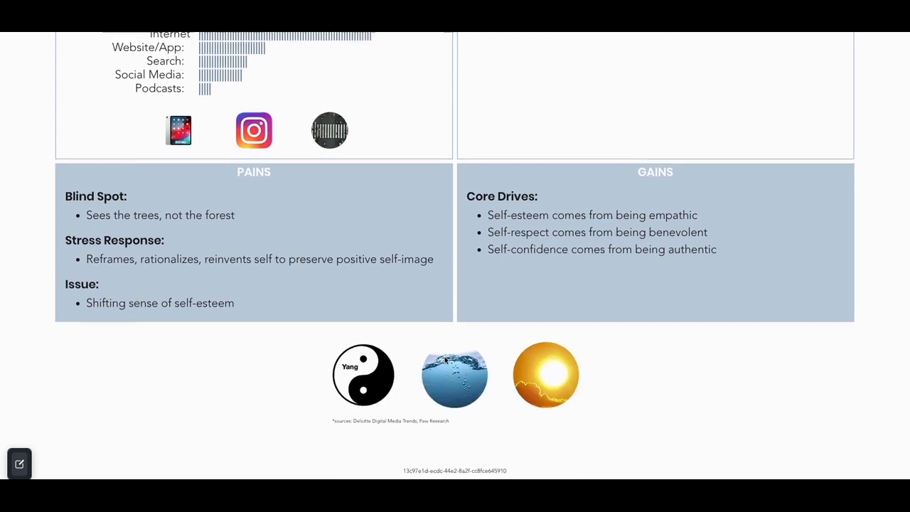
scroll(444, 358, up, 8)
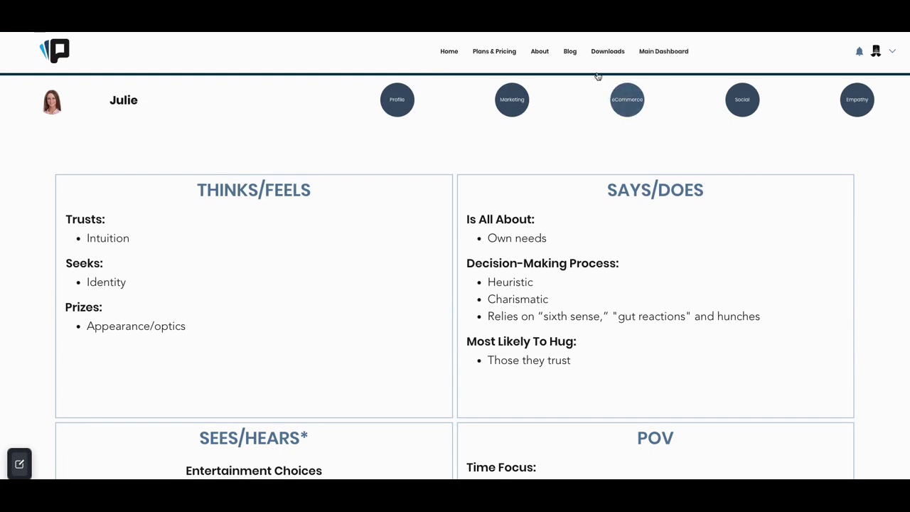
- Return to the main dashboard, view the 35-year-old female persona's profile and examine the personality traits and Brands & Lifestyle Choices
click(655, 54)
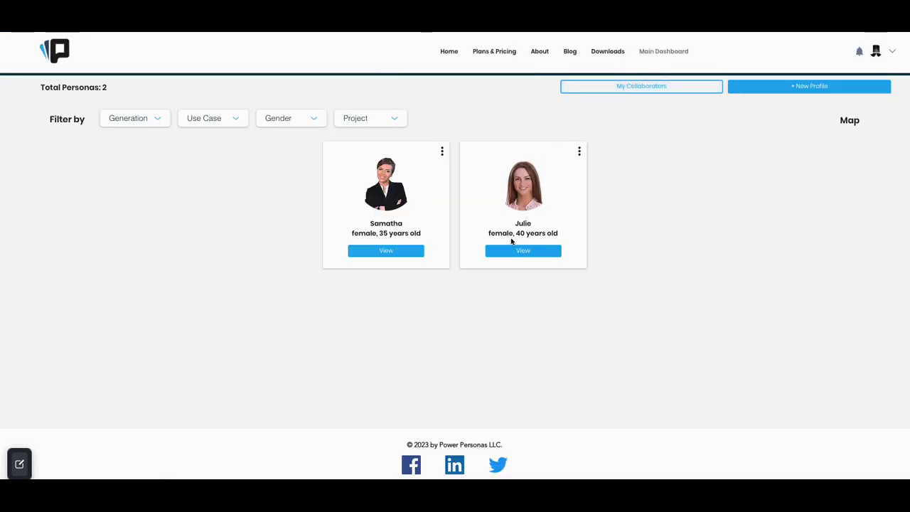
click(385, 252)
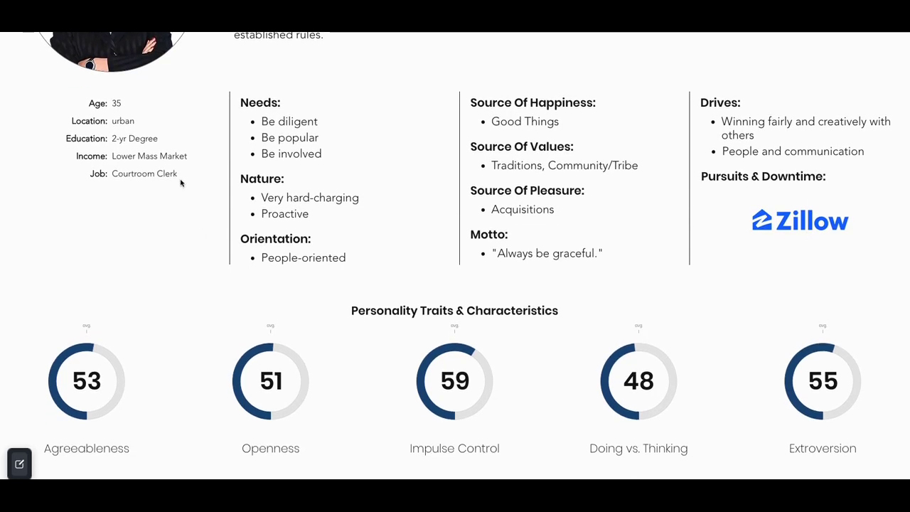
scroll(184, 180, down, 4)
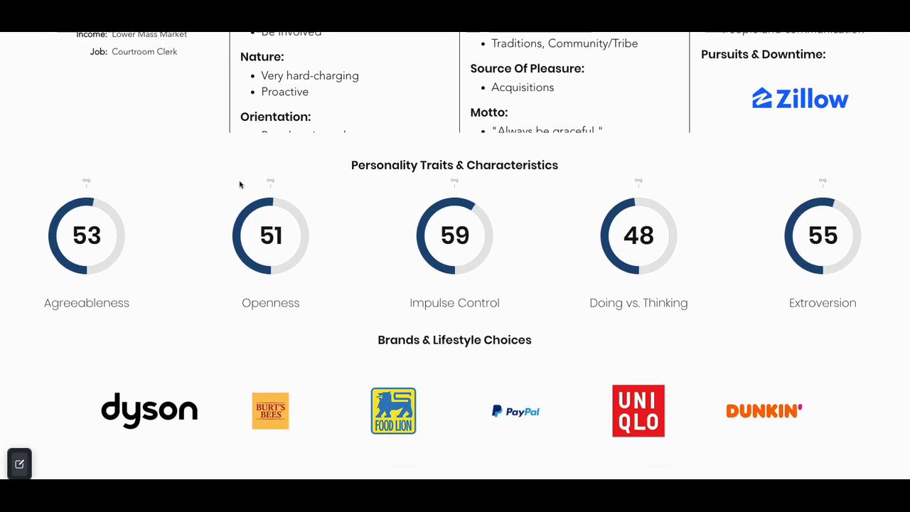
scroll(223, 258, down, 1)
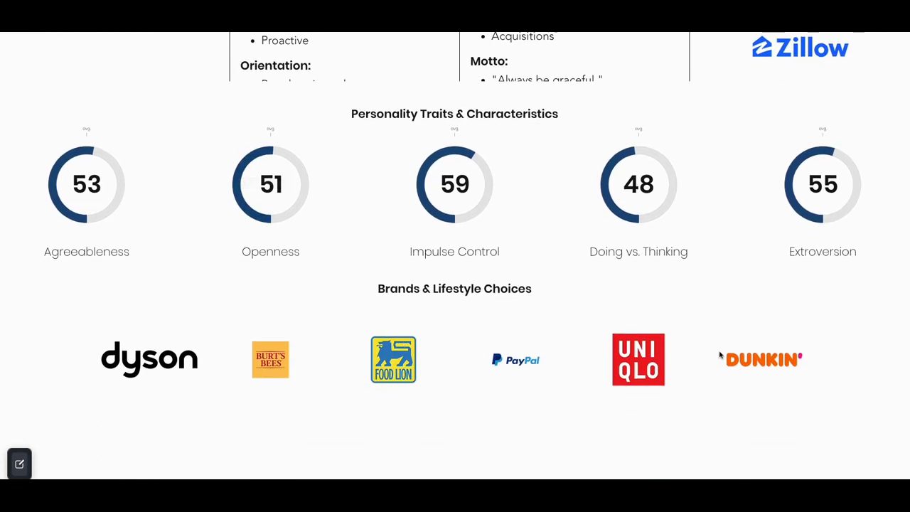
scroll(589, 354, up, 1)
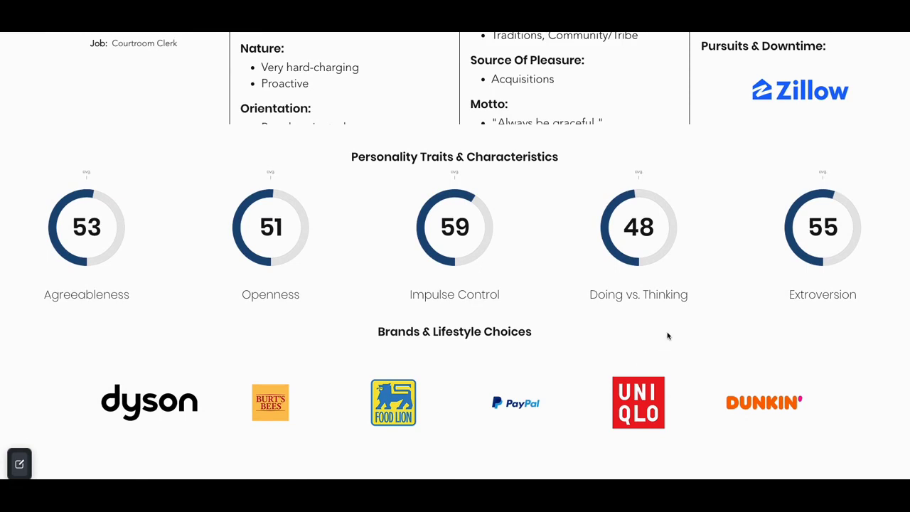
scroll(732, 346, down, 1)
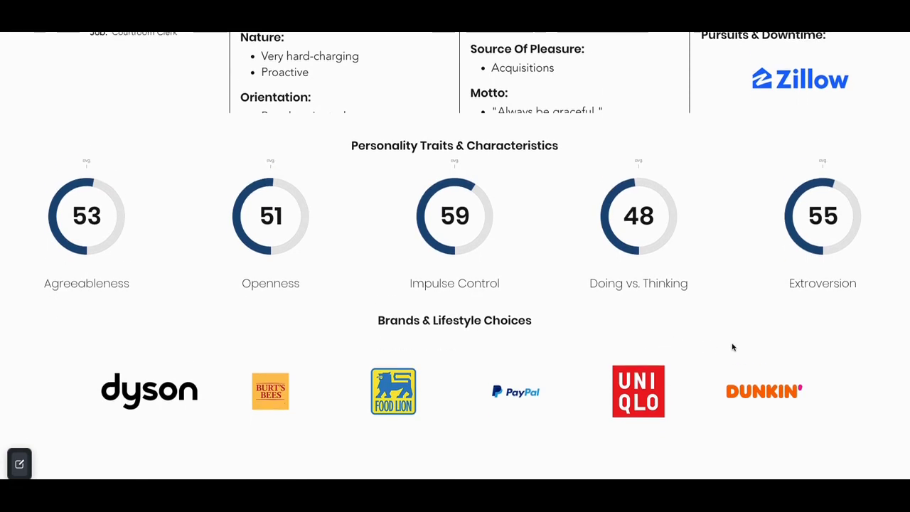
scroll(744, 397, up, 1)
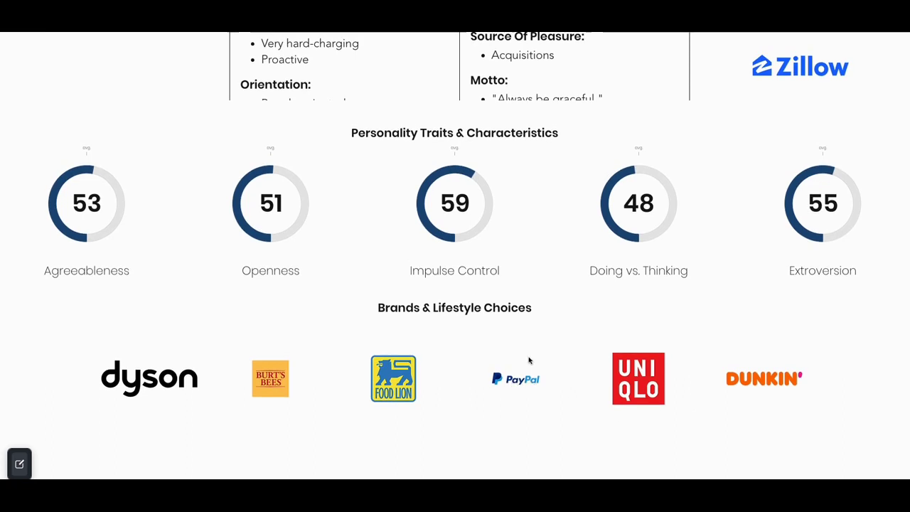
scroll(531, 357, up, 1)
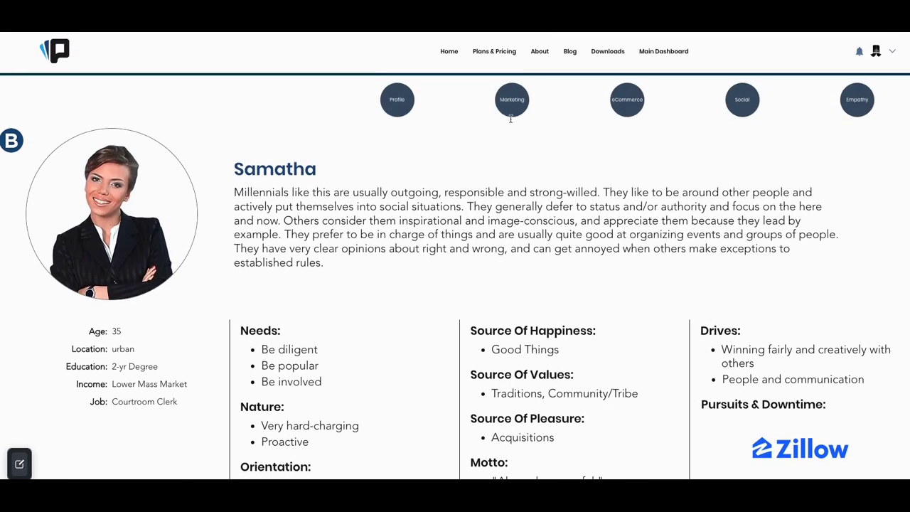
- Open the 35-year-old persona's Marketing insights and review the Messaging guidance and Content suggestions
click(517, 110)
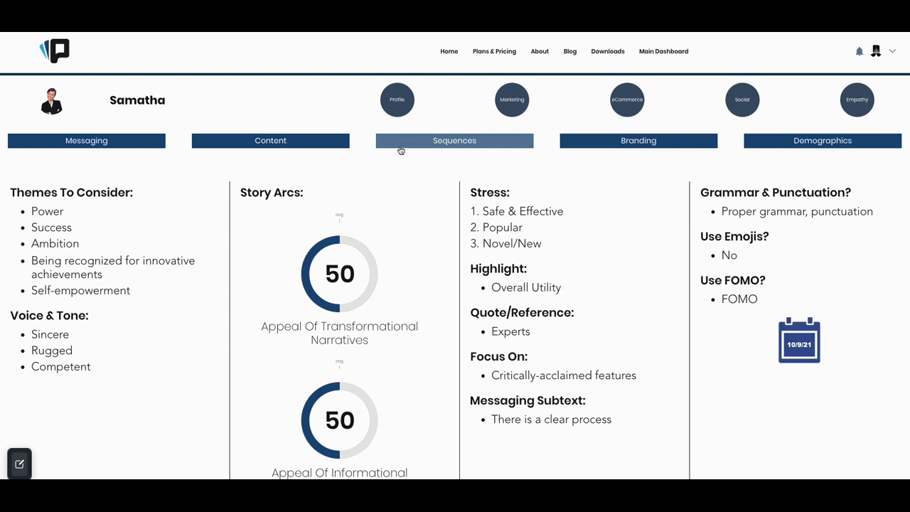
click(278, 145)
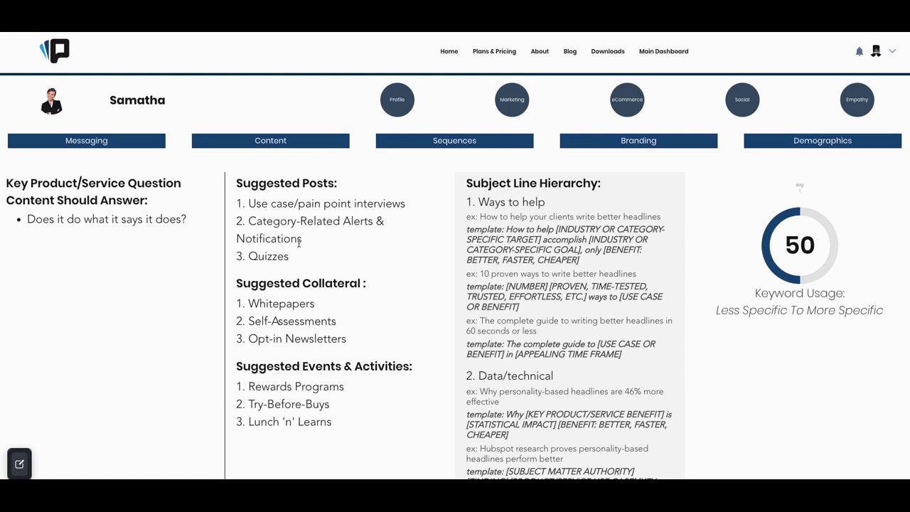
scroll(298, 243, down, 1)
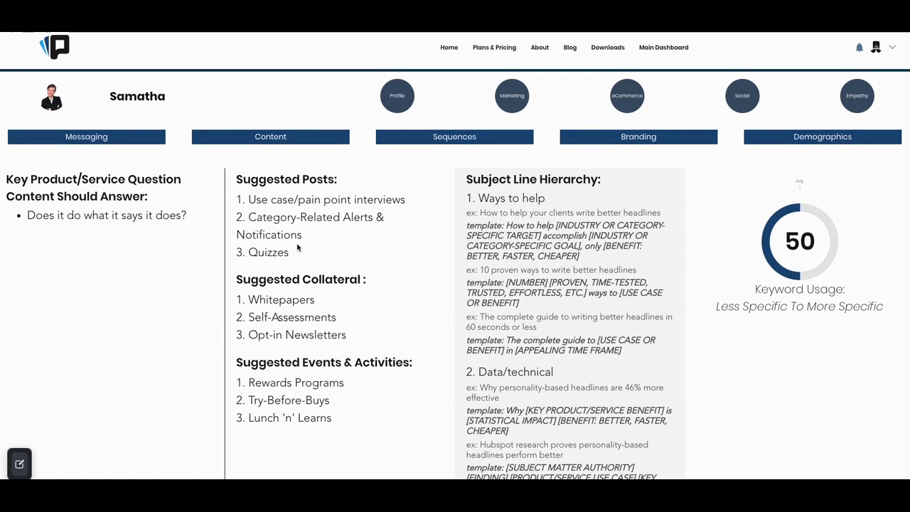
scroll(298, 244, up, 1)
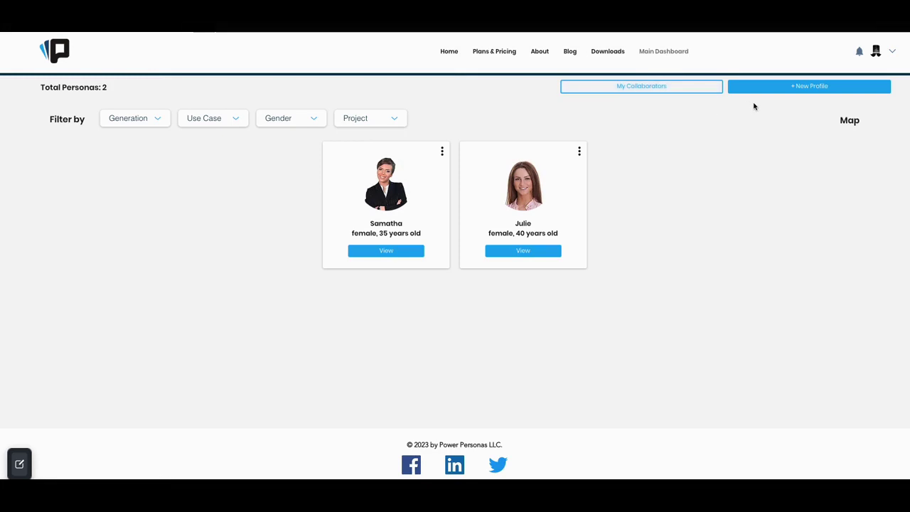
- Start a new profile from the main dashboard, enter the persona's name, and set the gender to female and the age to 37
click(808, 96)
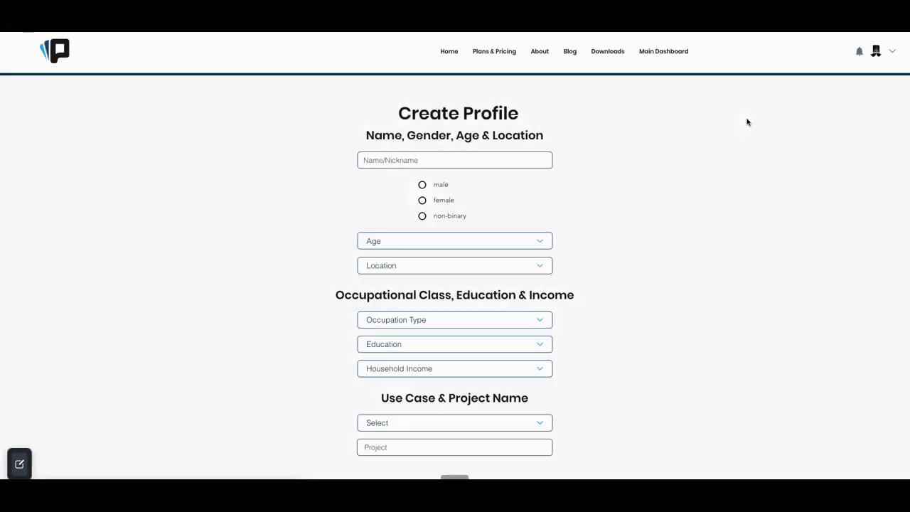
click(508, 160)
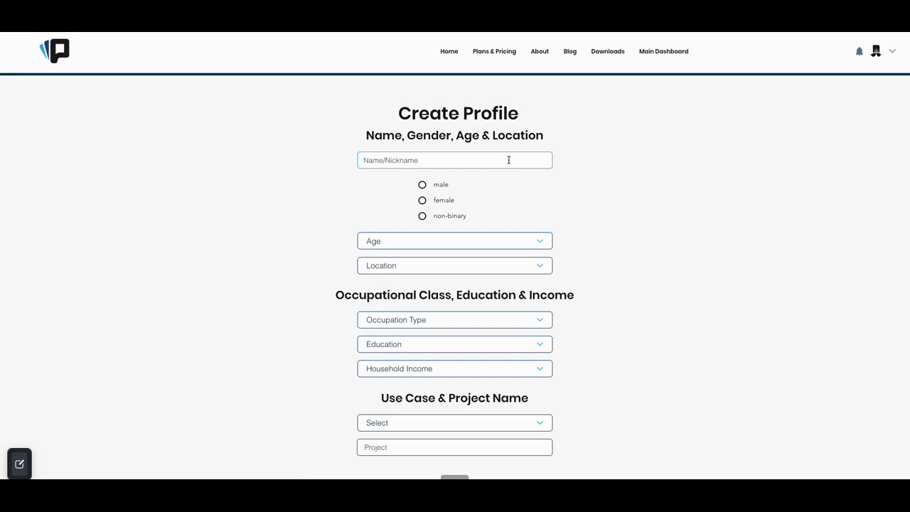
text(Jenny)
click(422, 201)
click(426, 245)
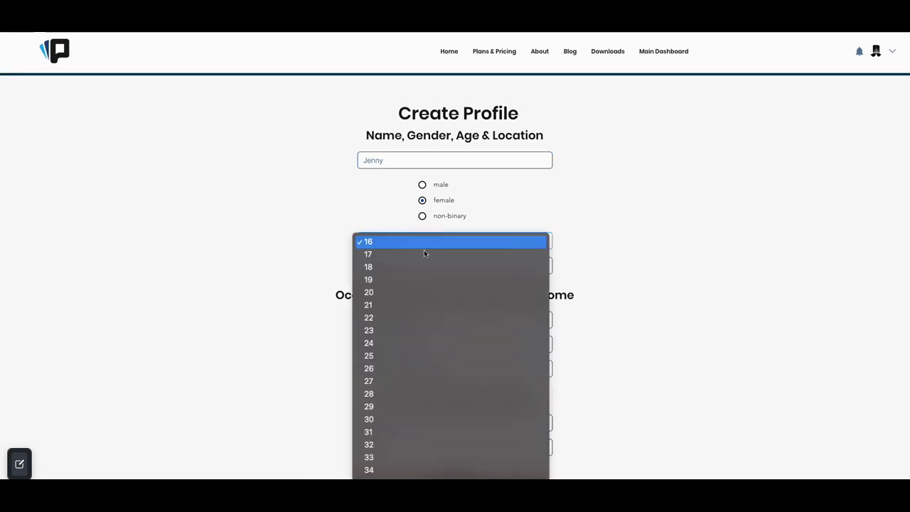
scroll(376, 339, down, 3)
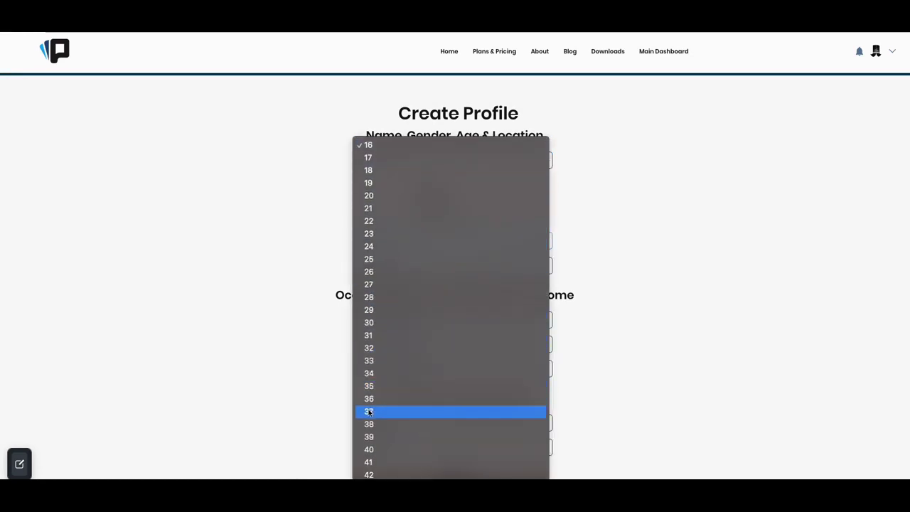
click(376, 412)
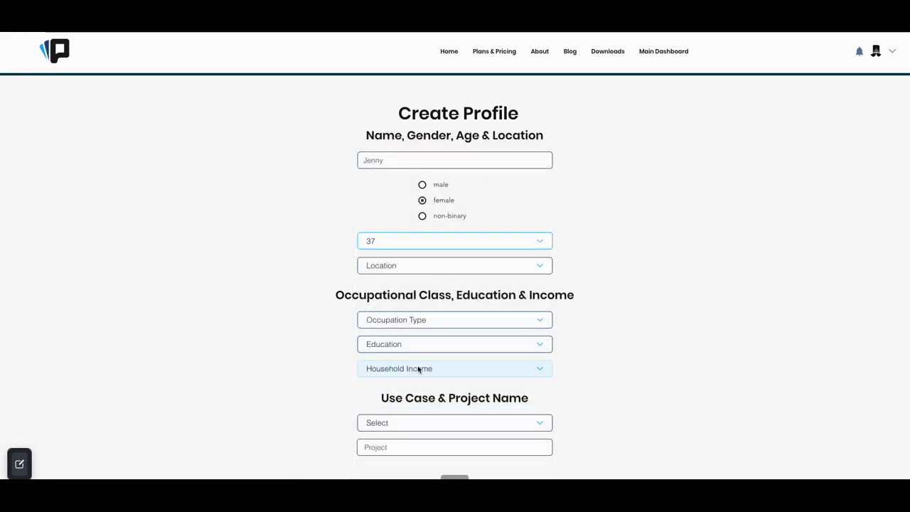
- Set the new profile's location to Suburban and the occupation type to Small Business Owner
click(425, 267)
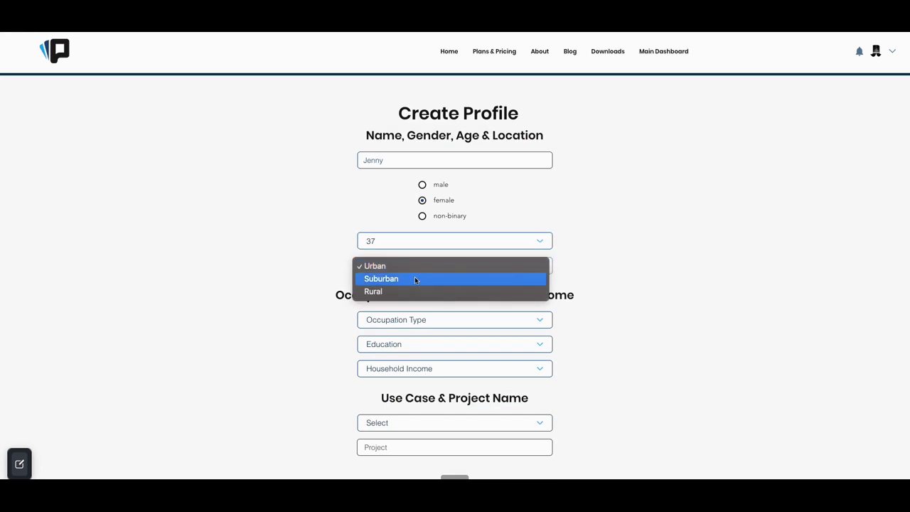
click(415, 279)
click(414, 324)
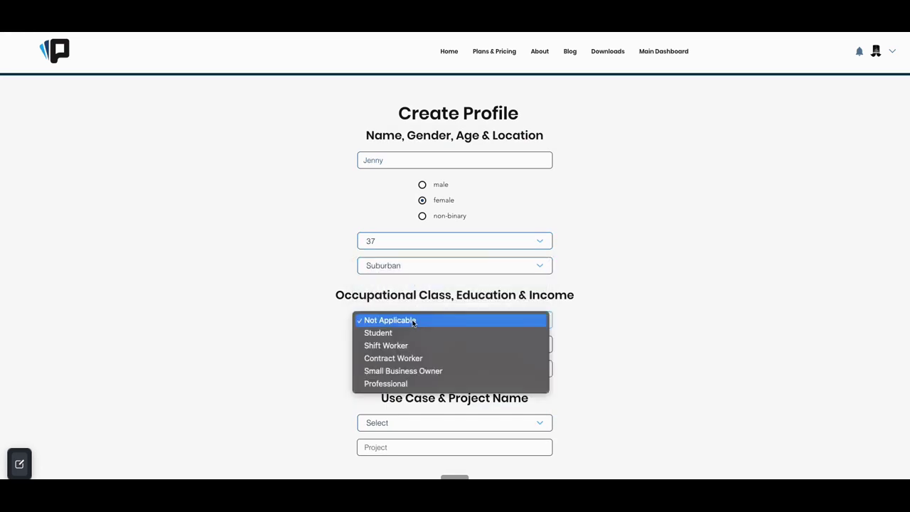
click(398, 371)
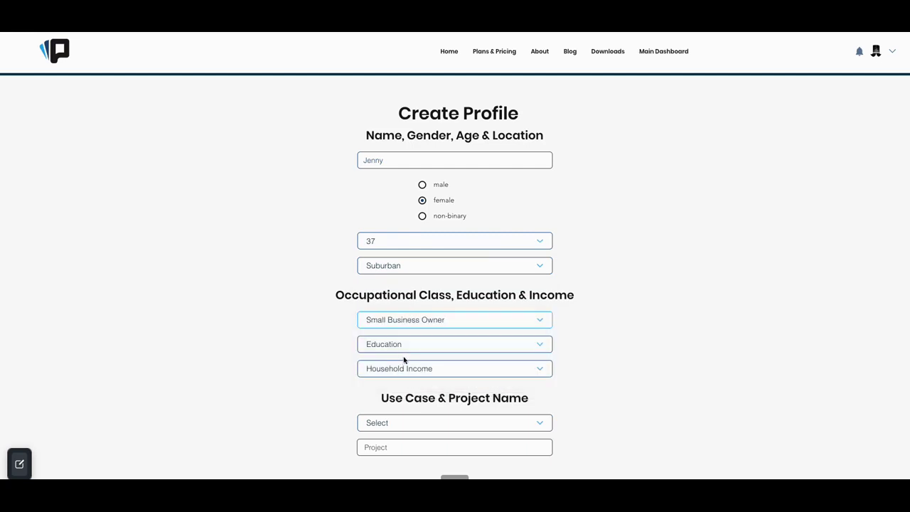
- Set the new profile's household income to Upper Mass Market and its use case to Buyer/User
scroll(404, 358, down, 2)
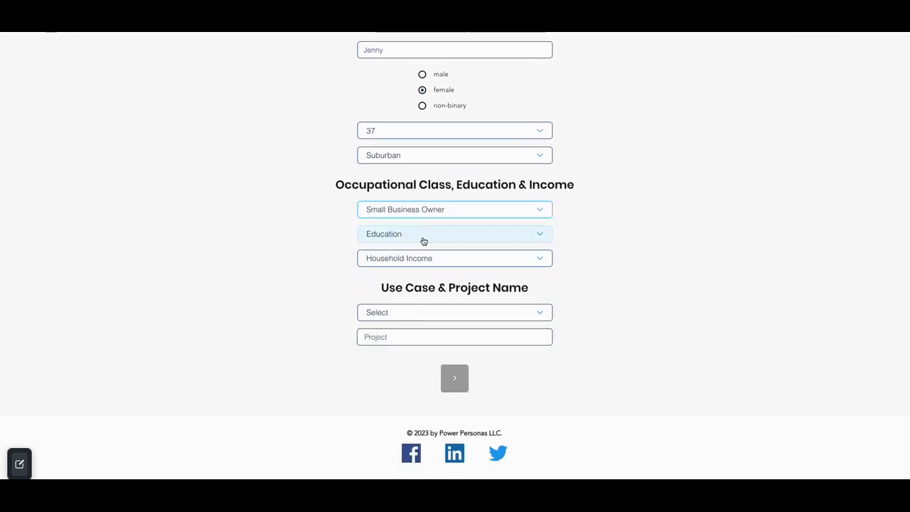
click(421, 261)
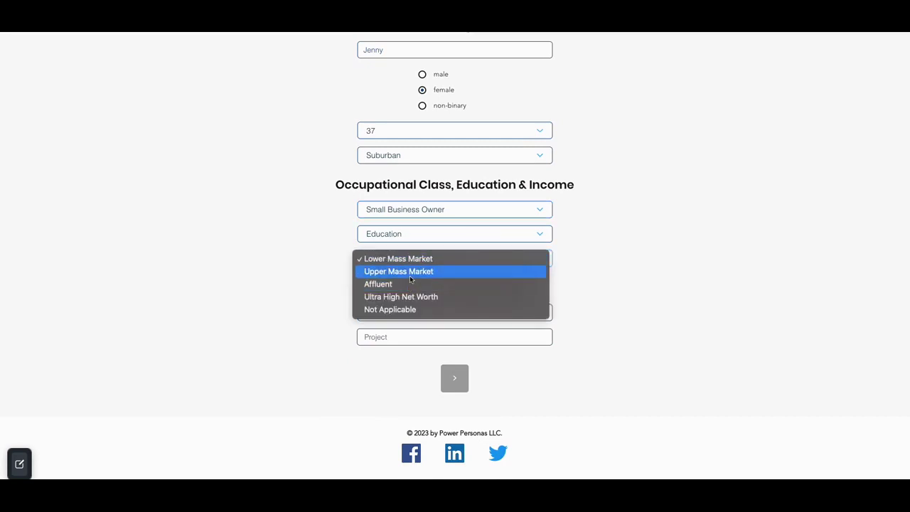
click(410, 274)
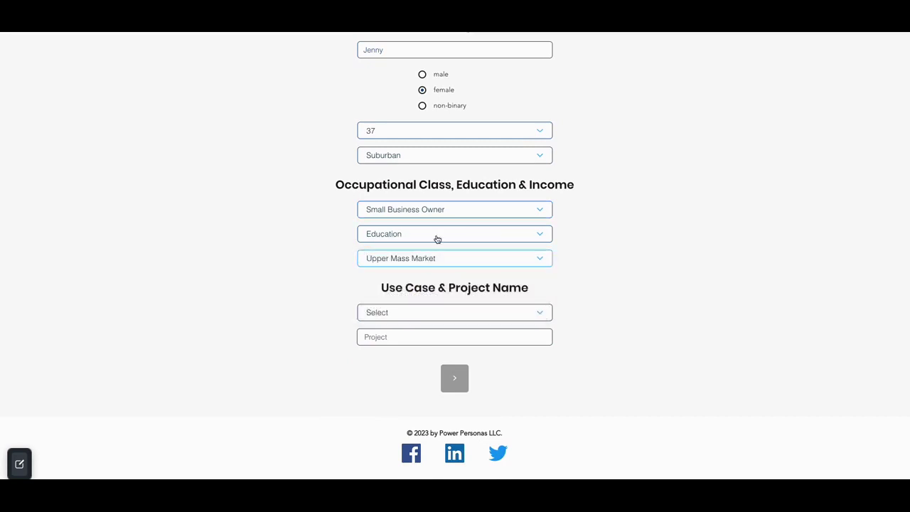
click(418, 312)
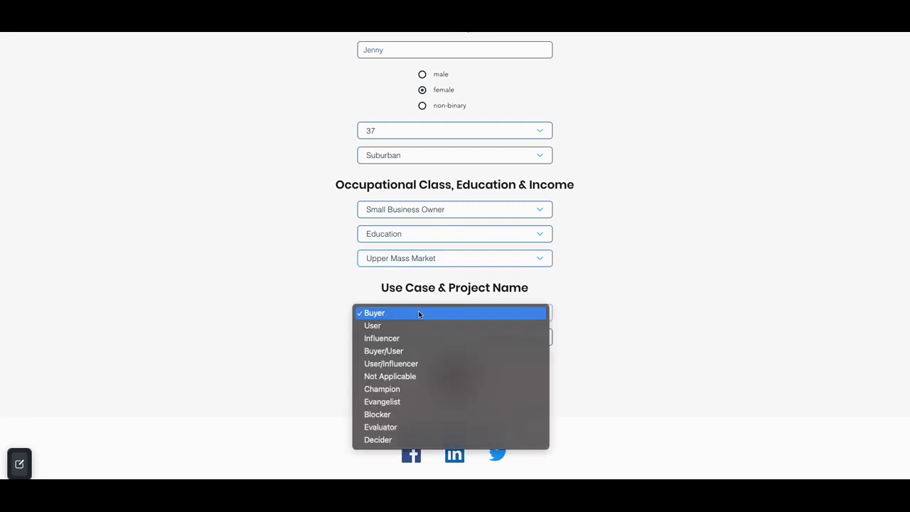
click(403, 350)
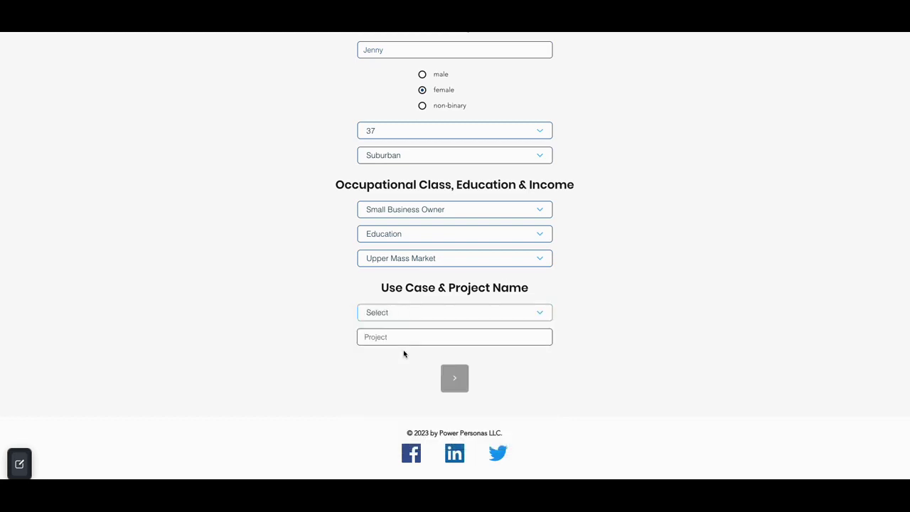
- Set the profile's education to 4-yr Degree/Bachelors and continue to the profile image selection
click(455, 375)
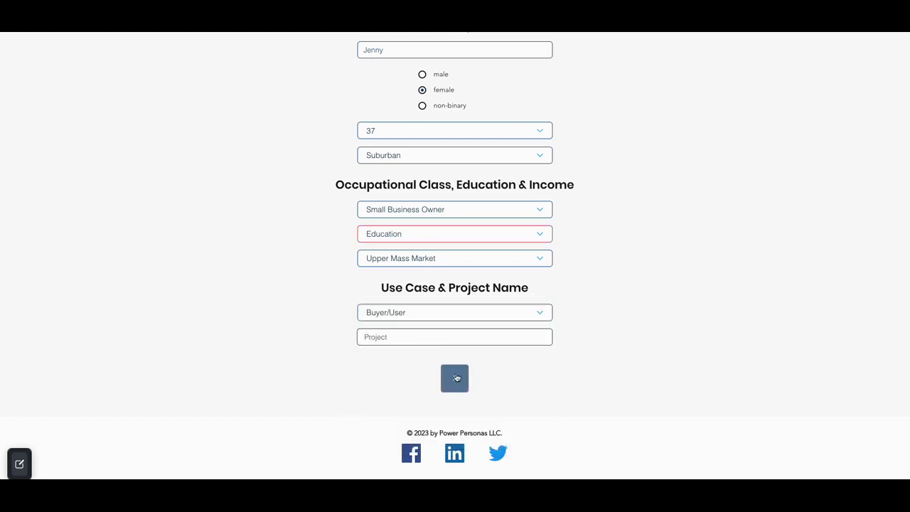
click(477, 236)
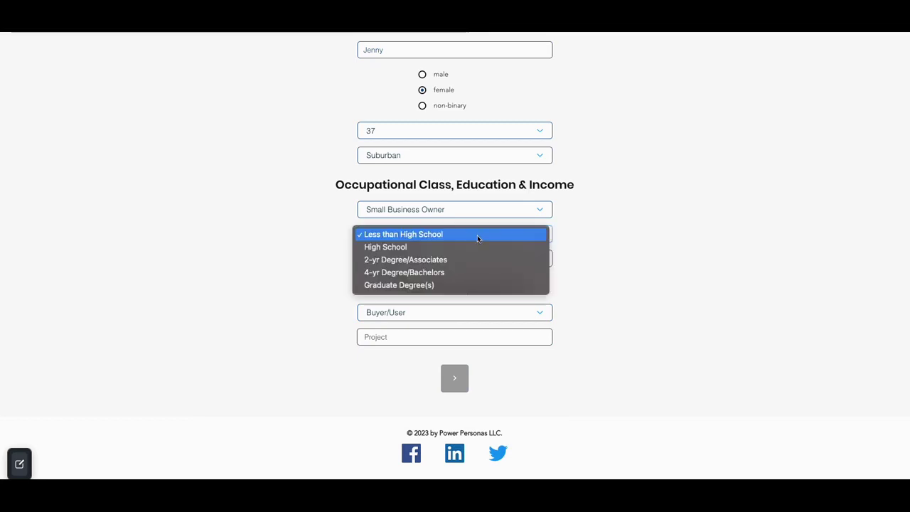
click(429, 273)
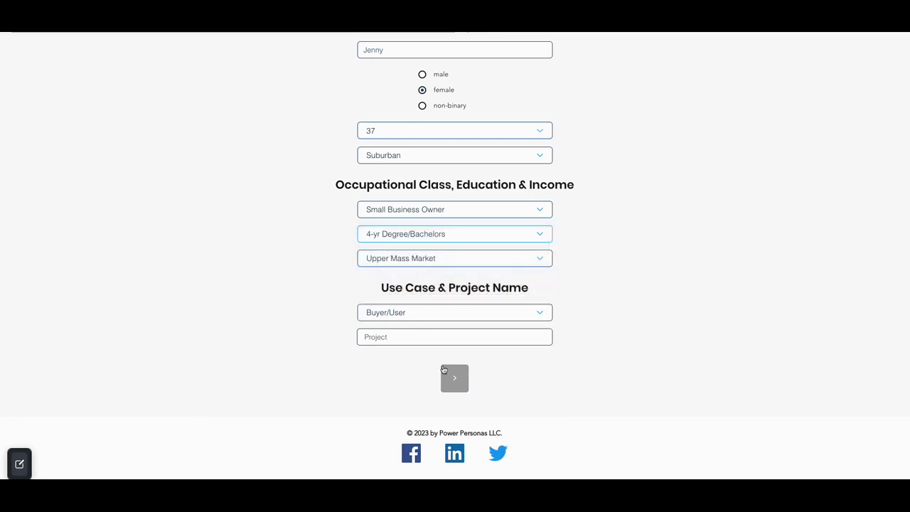
click(453, 378)
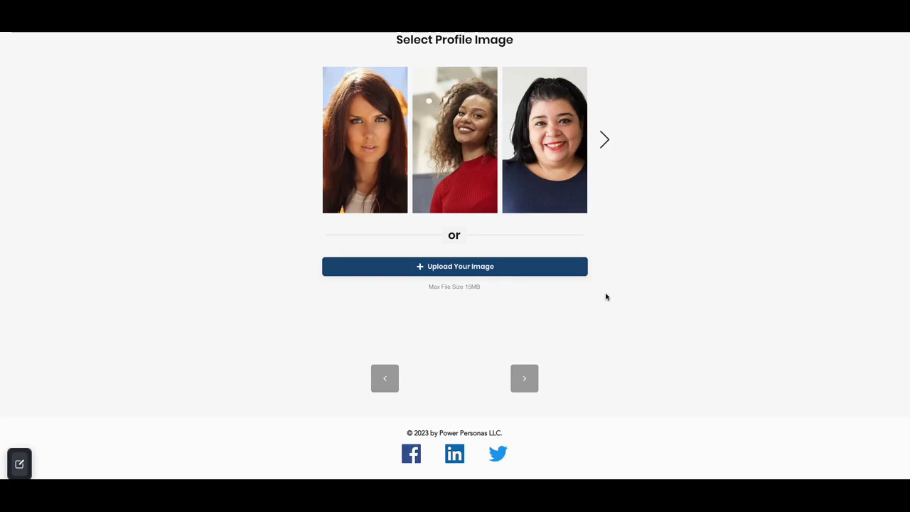
- Choose the photo of the black-haired woman in the navy top as the profile image and continue to Distinguishing Characteristics
scroll(637, 229, up, 1)
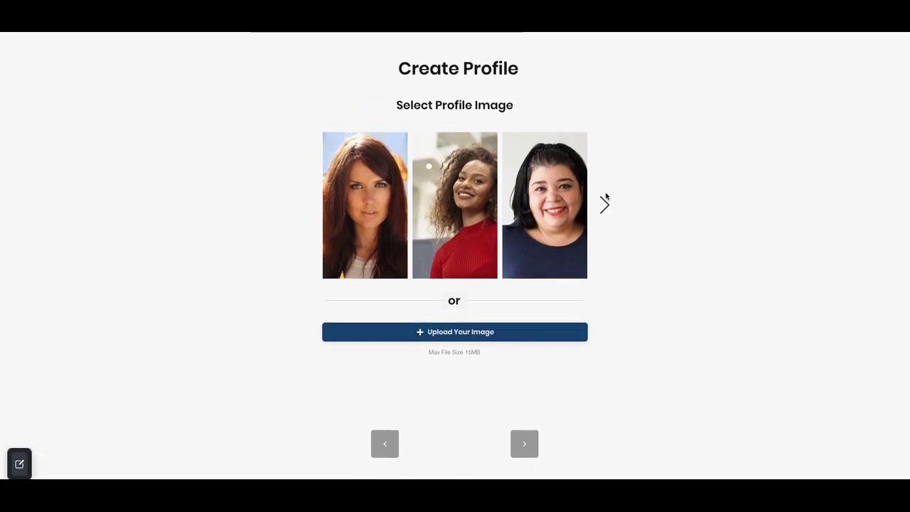
mouse_move(429, 228)
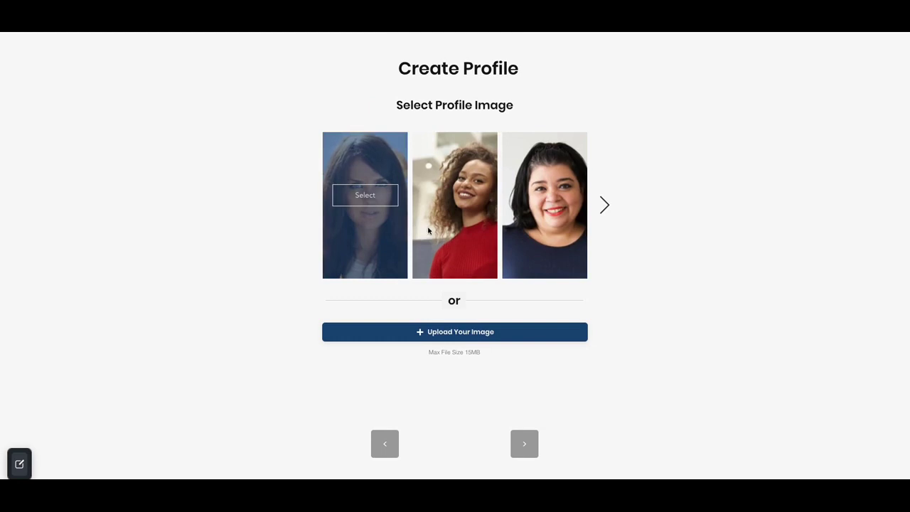
mouse_move(567, 197)
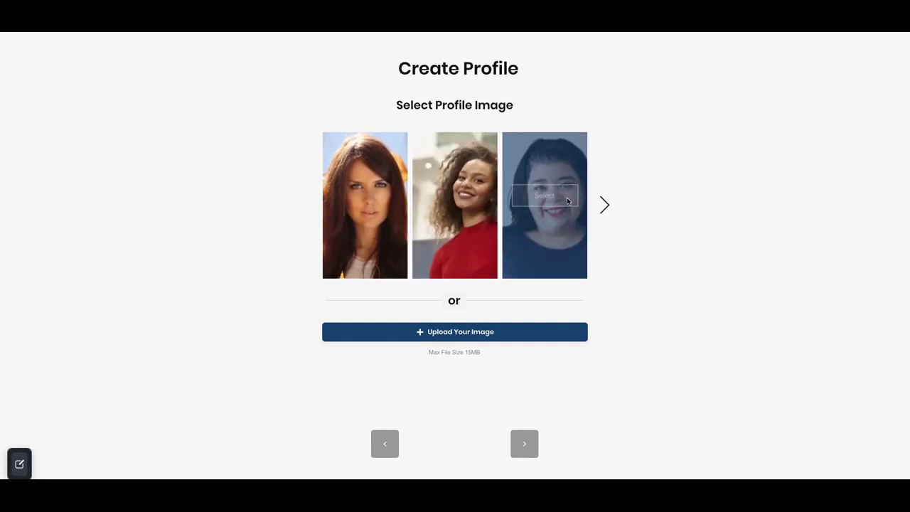
click(567, 197)
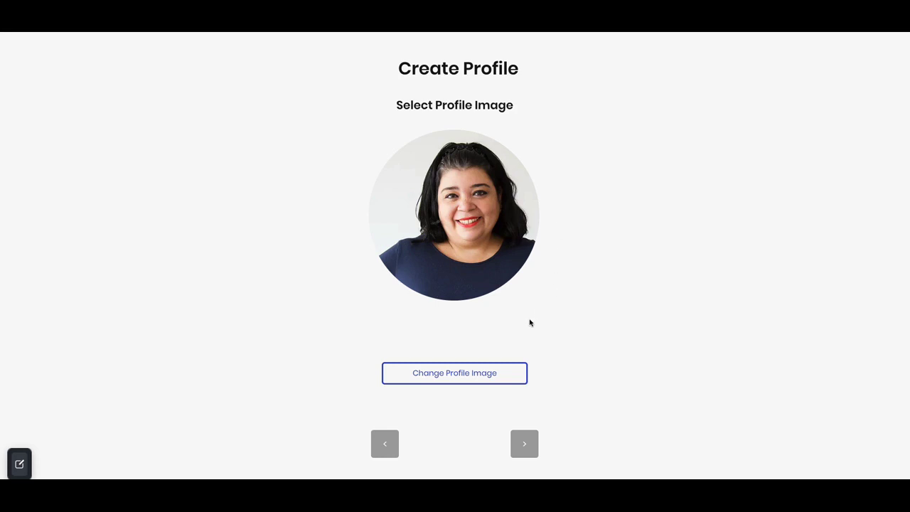
click(521, 444)
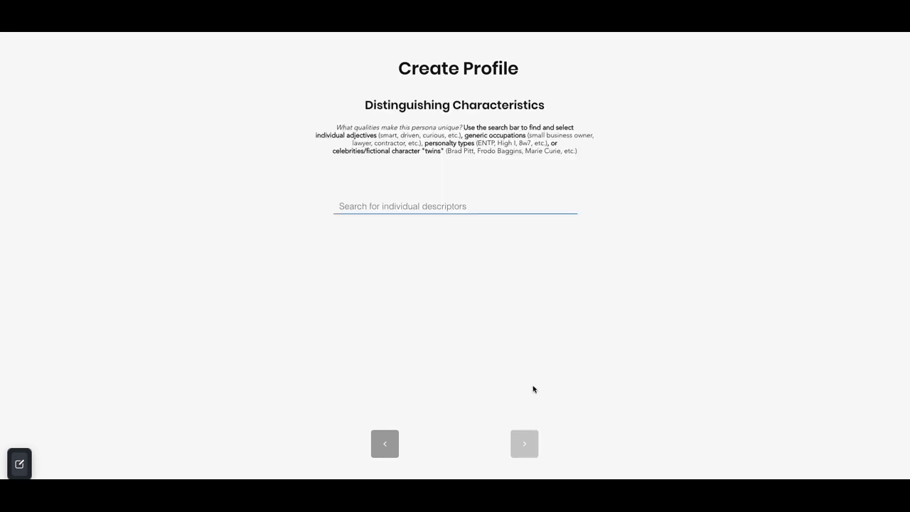
- Search the individual descriptors for "happ", add "happy" to the persona and continue to the occupation selection
click(510, 207)
text(happ)
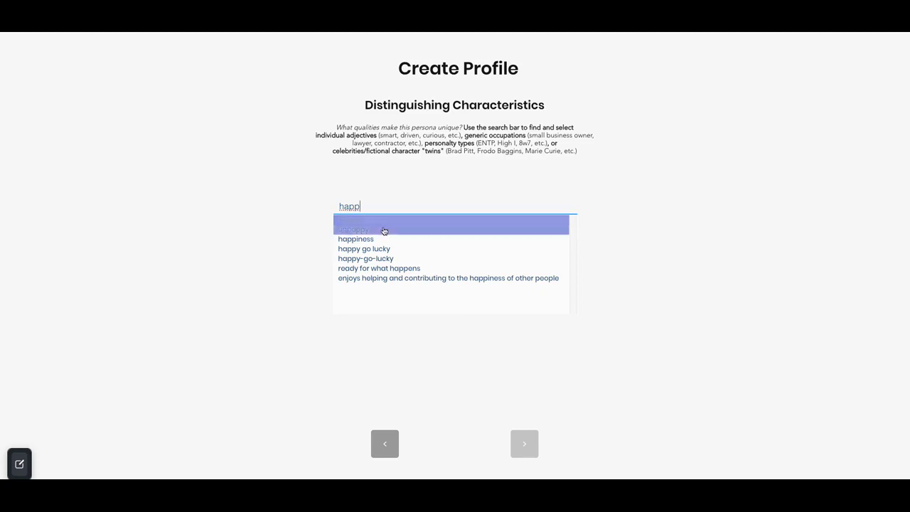
click(382, 222)
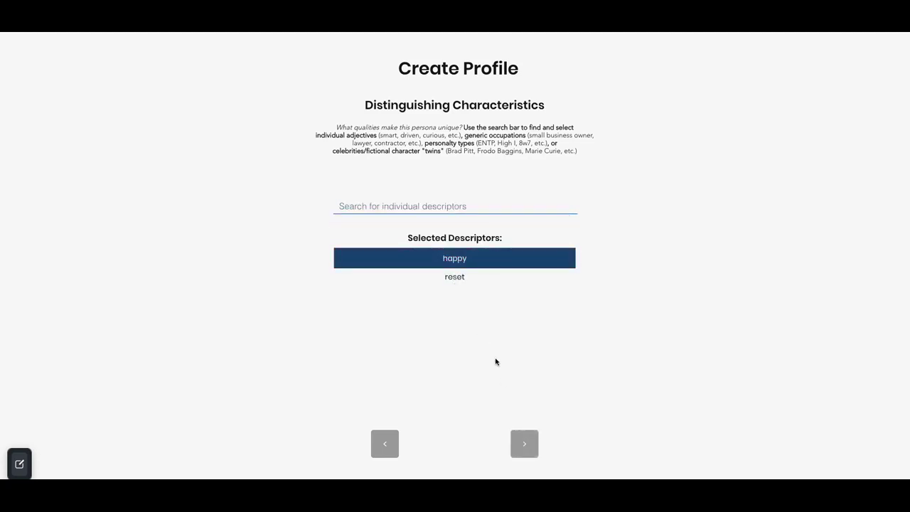
click(524, 443)
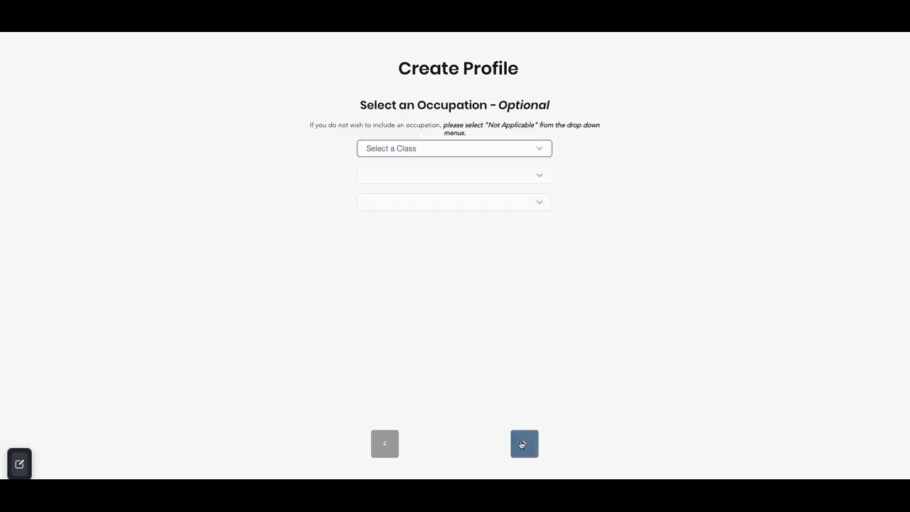
- Set the occupation class to Legal Occupations, the category to Lawyers and the job to Attorney, then continue to Interests & Activities
click(540, 152)
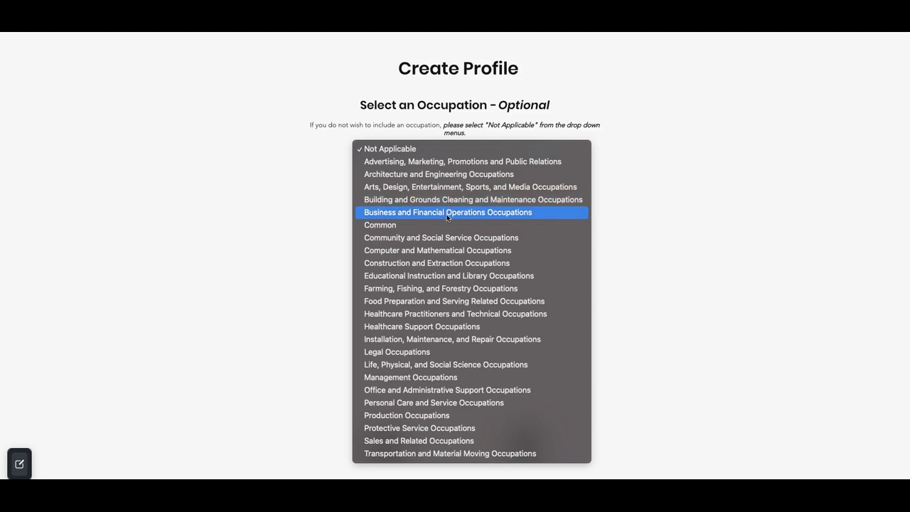
click(391, 353)
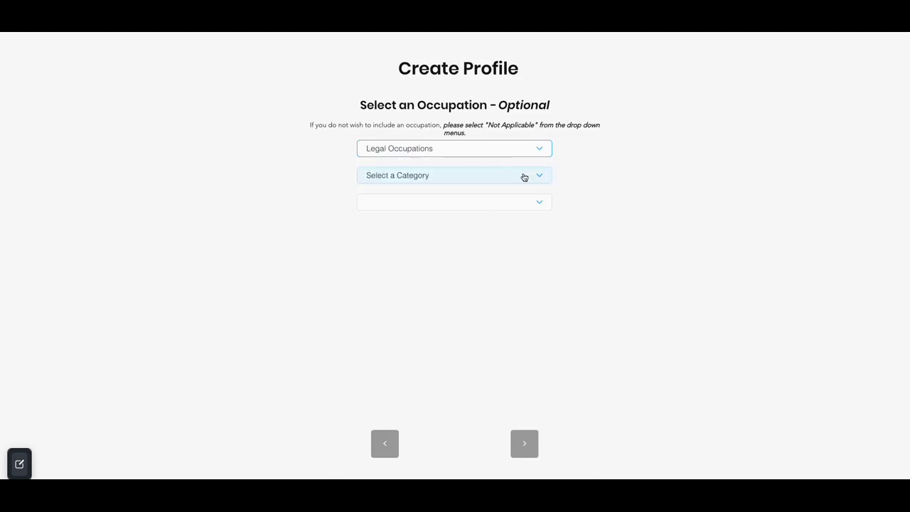
click(524, 176)
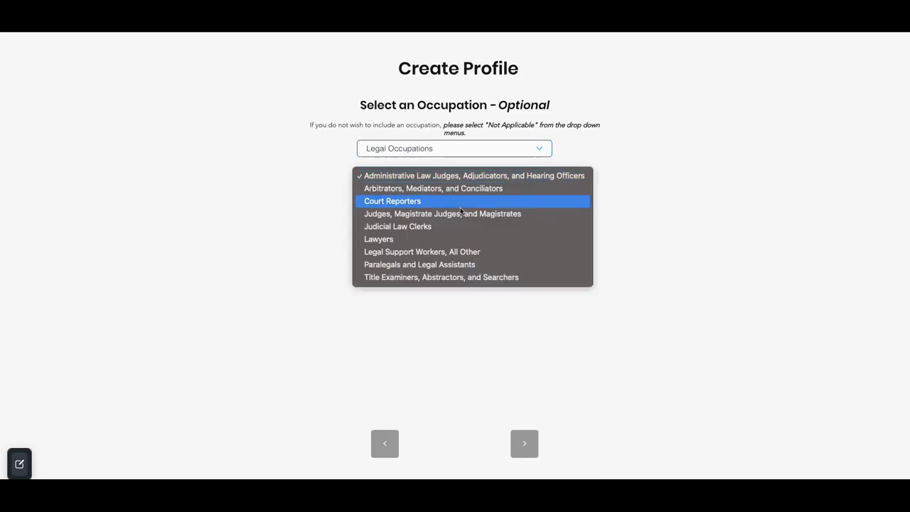
click(428, 239)
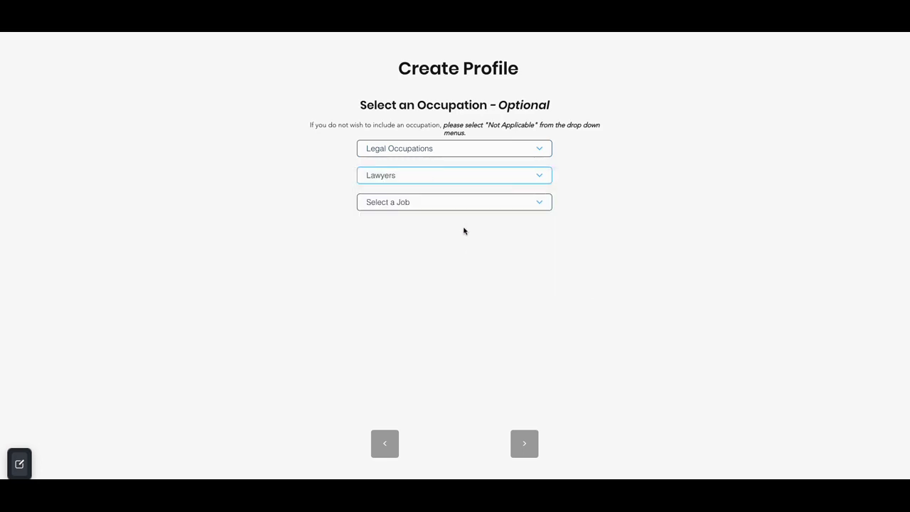
click(464, 210)
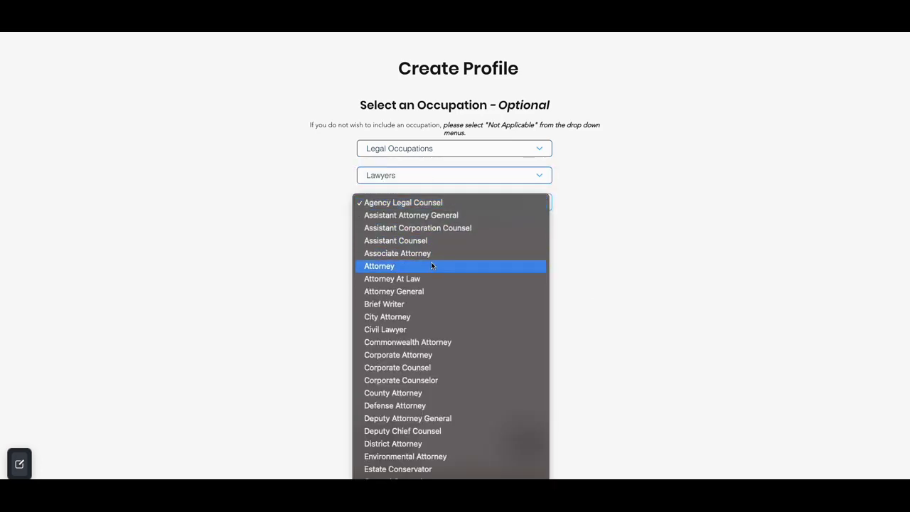
click(431, 263)
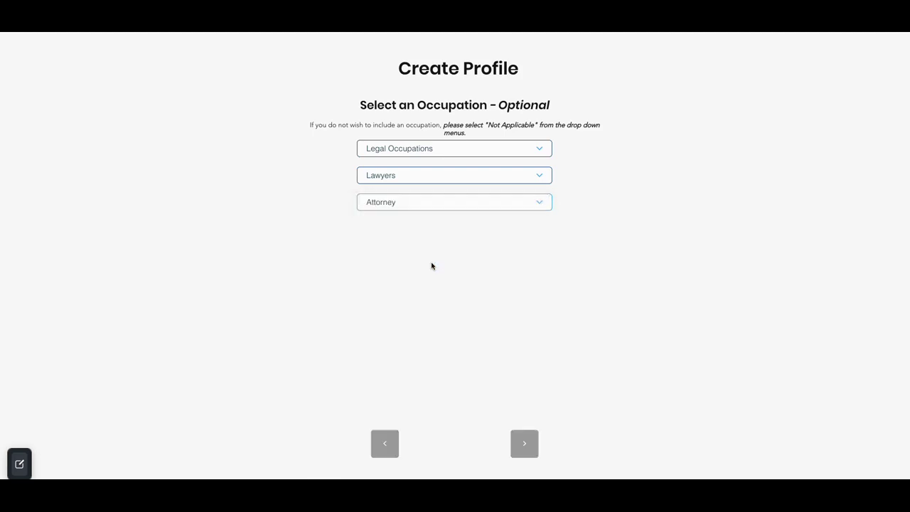
click(524, 445)
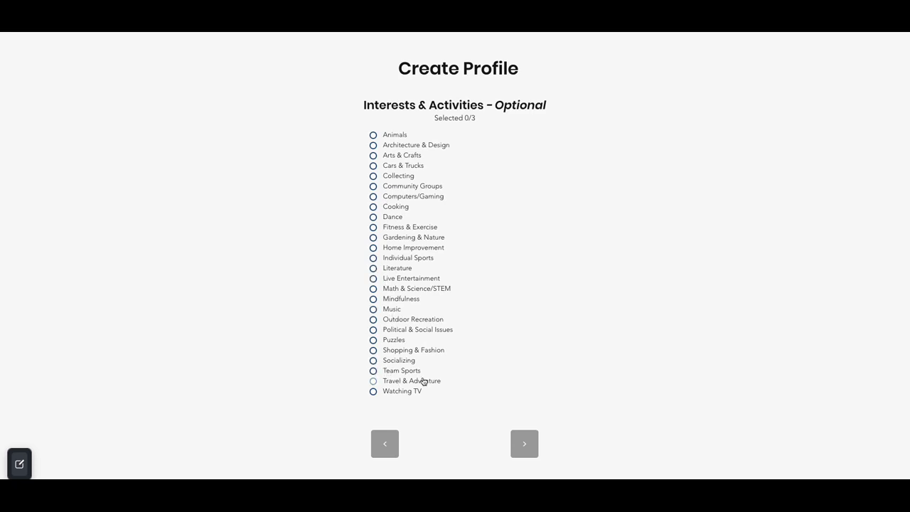
- Select Watching TV as the persona's interest and raise the extroversion trait slightly above average
click(373, 392)
click(528, 445)
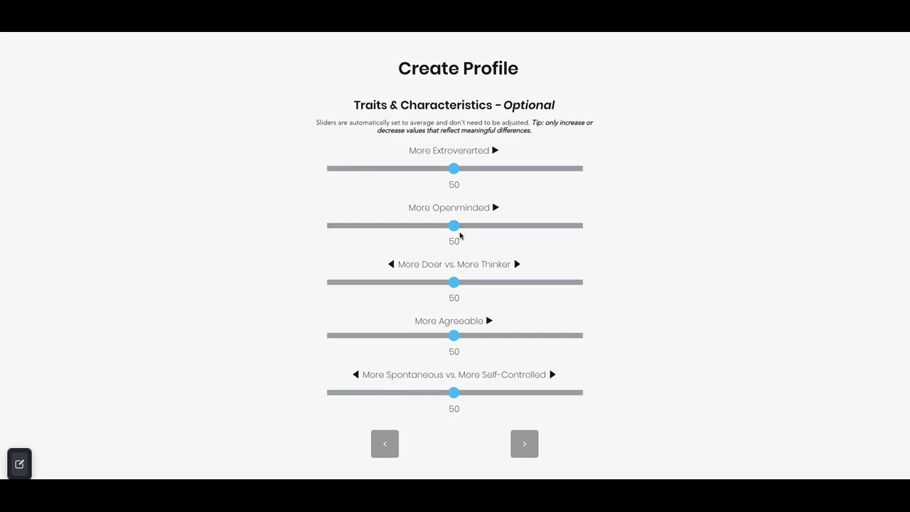
drag(455, 175, 467, 175)
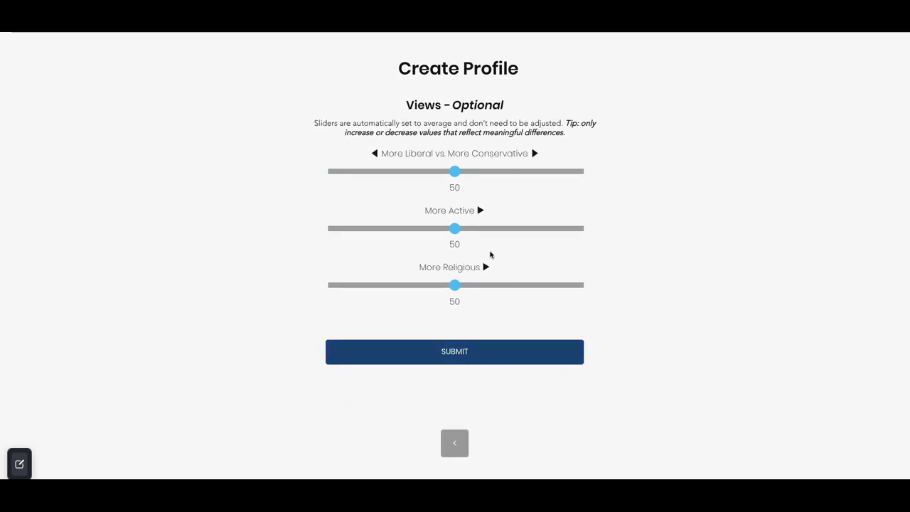
- Set the Liberal vs. Conservative view to 45 and More Religious to 56, and submit the profile
drag(455, 173, 442, 176)
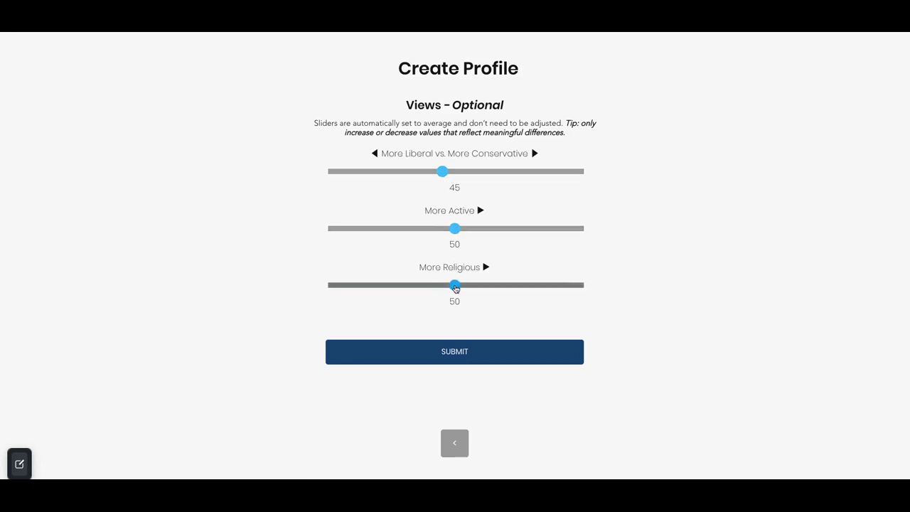
drag(455, 287, 469, 286)
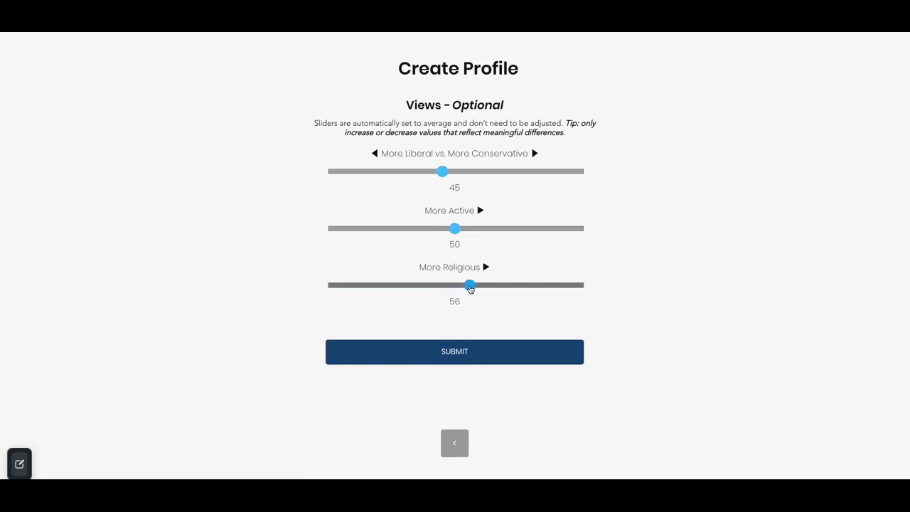
click(471, 354)
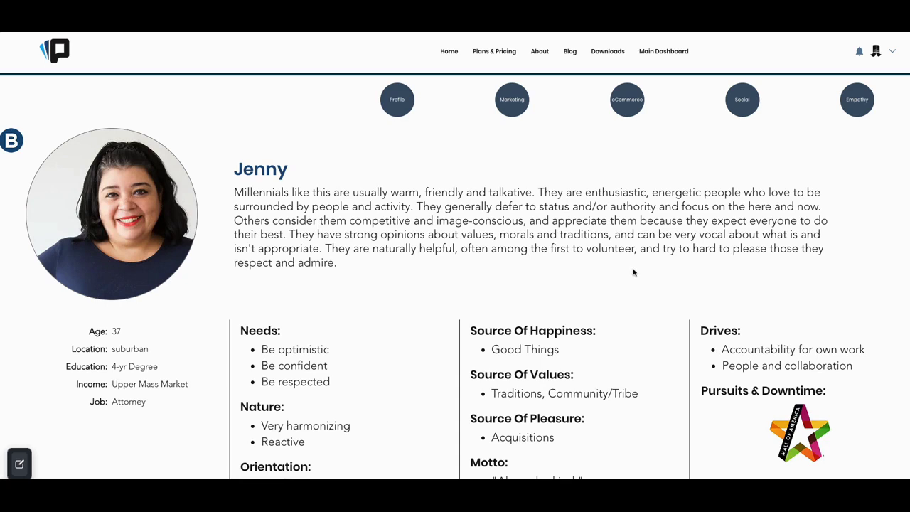
- Review the new persona's profile and personality traits, and open its Marketing insights
scroll(634, 272, down, 1)
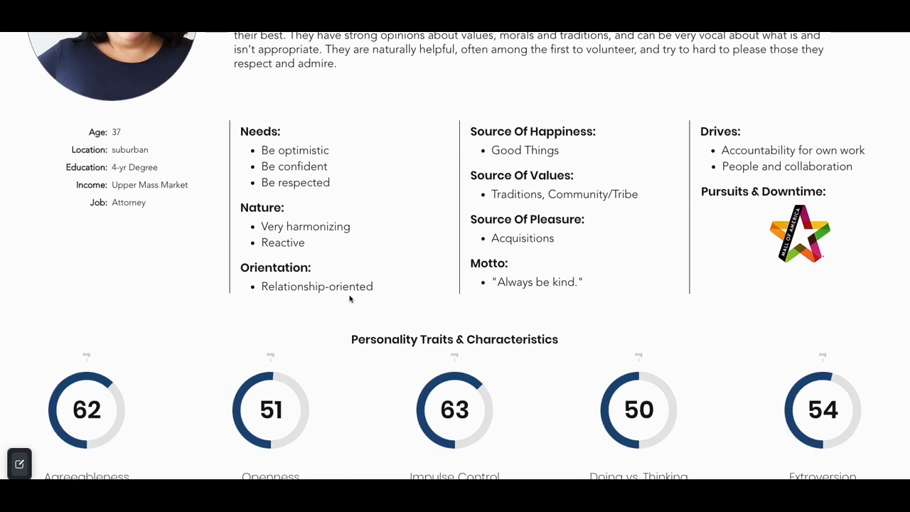
scroll(409, 336, down, 5)
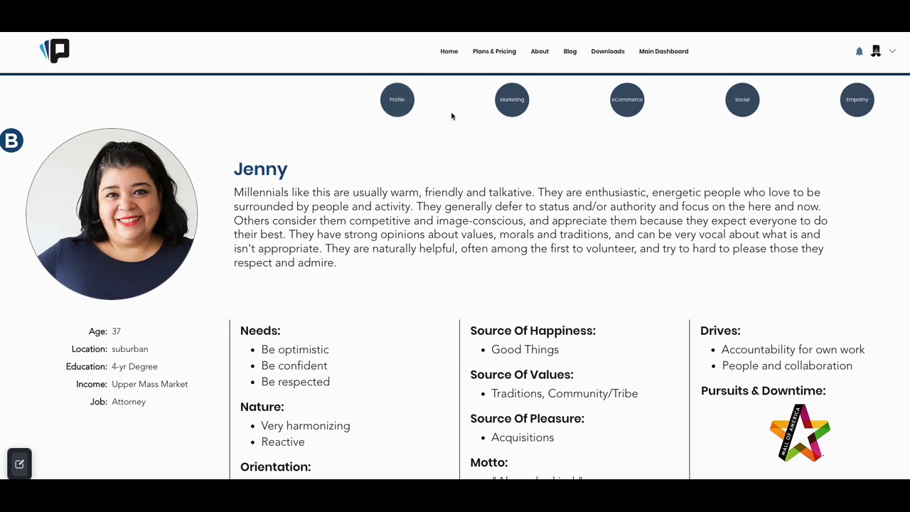
click(513, 105)
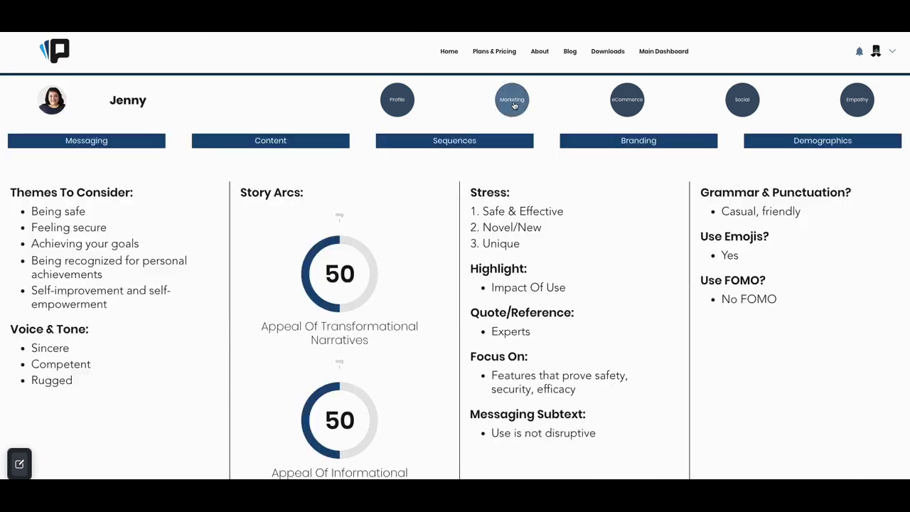